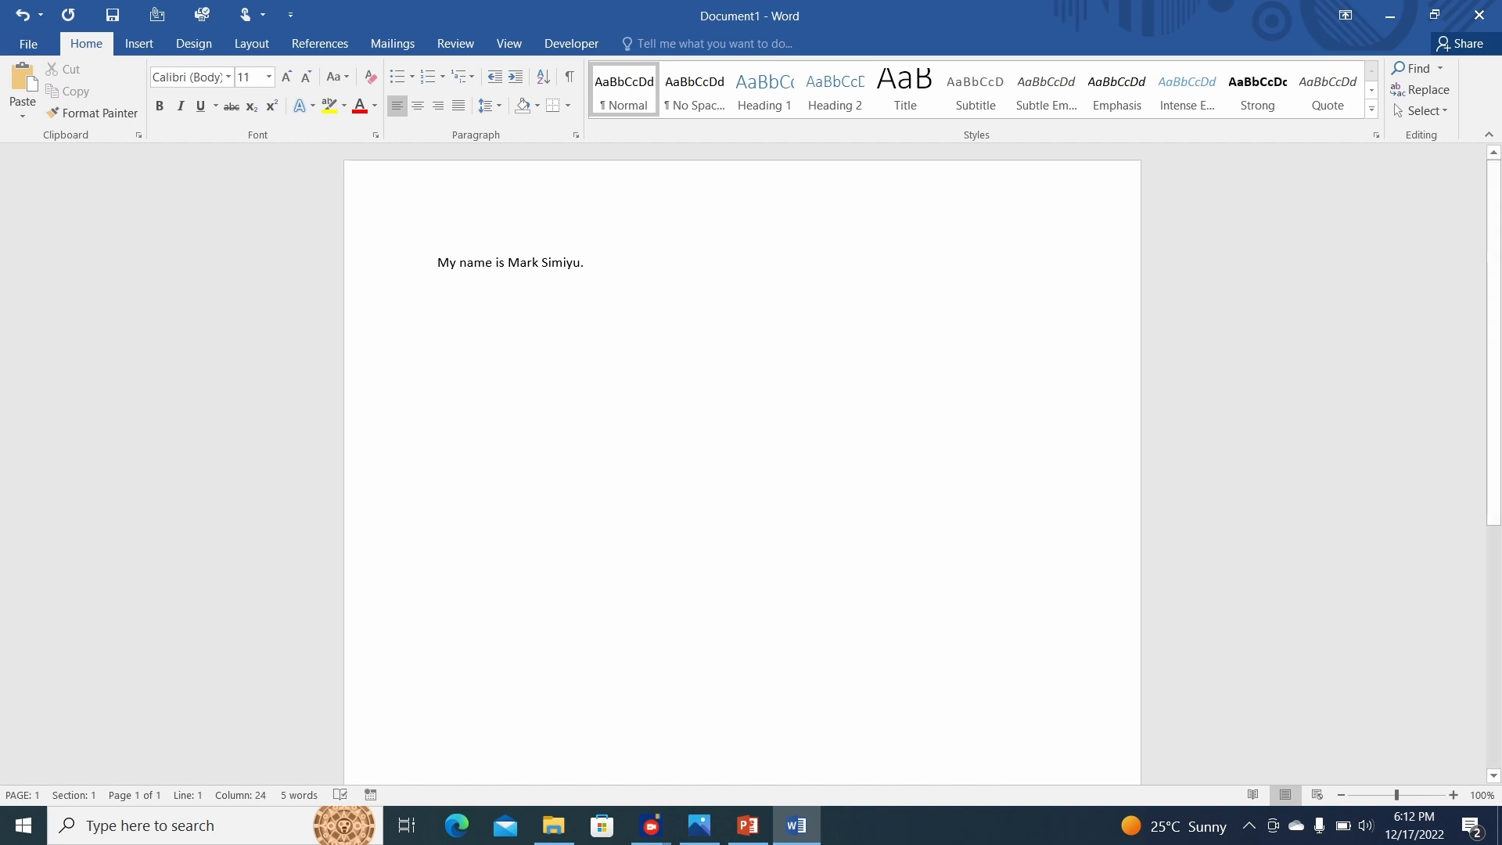
{"action": "left_click_drag", "start_coordinate": [448, 264], "coordinate": [506, 264]}
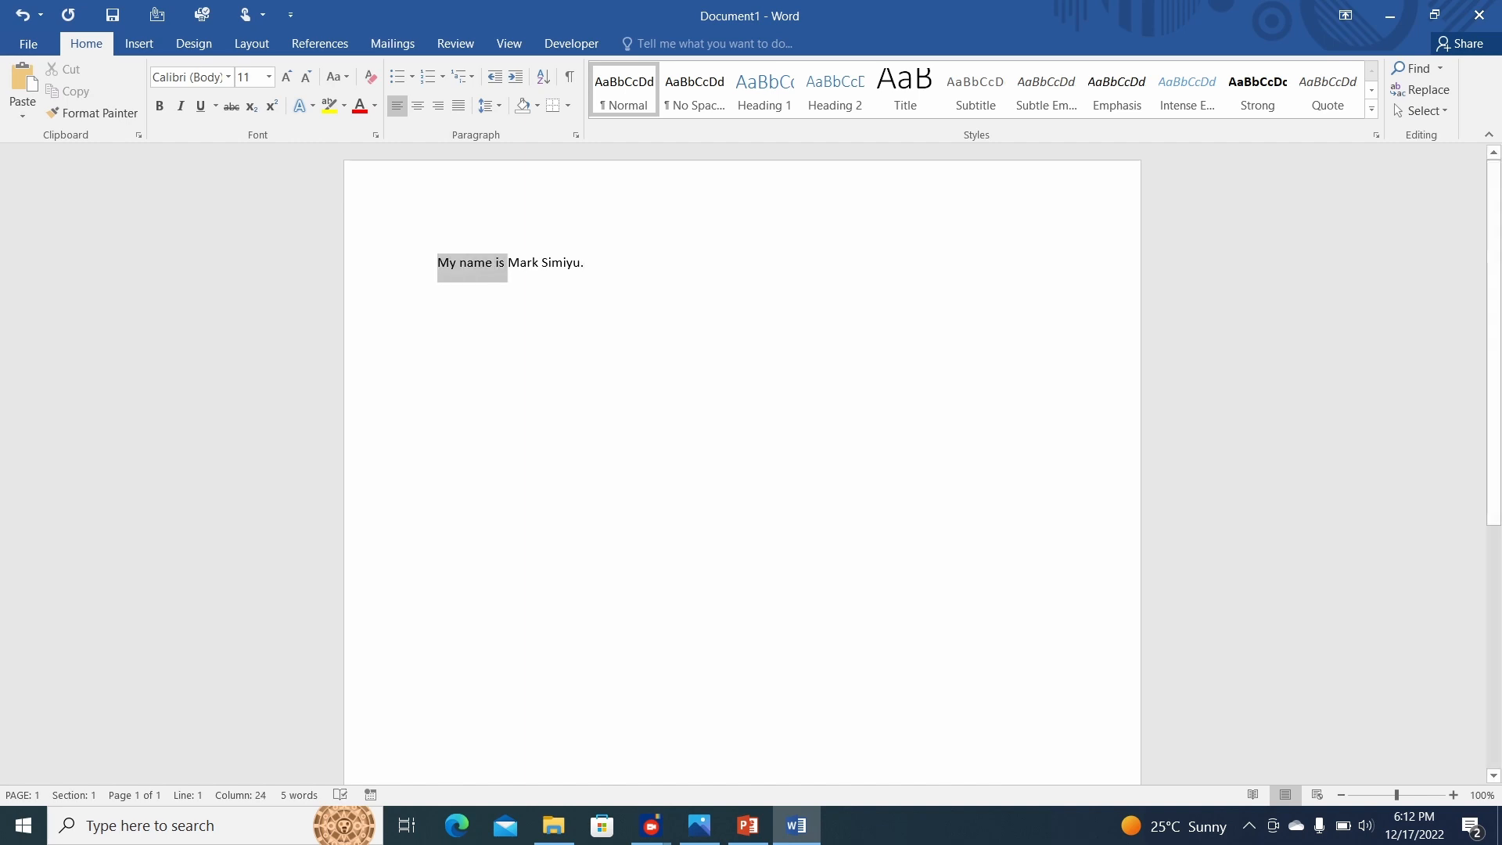
{"action": "left_click", "coordinate": [507, 264]}
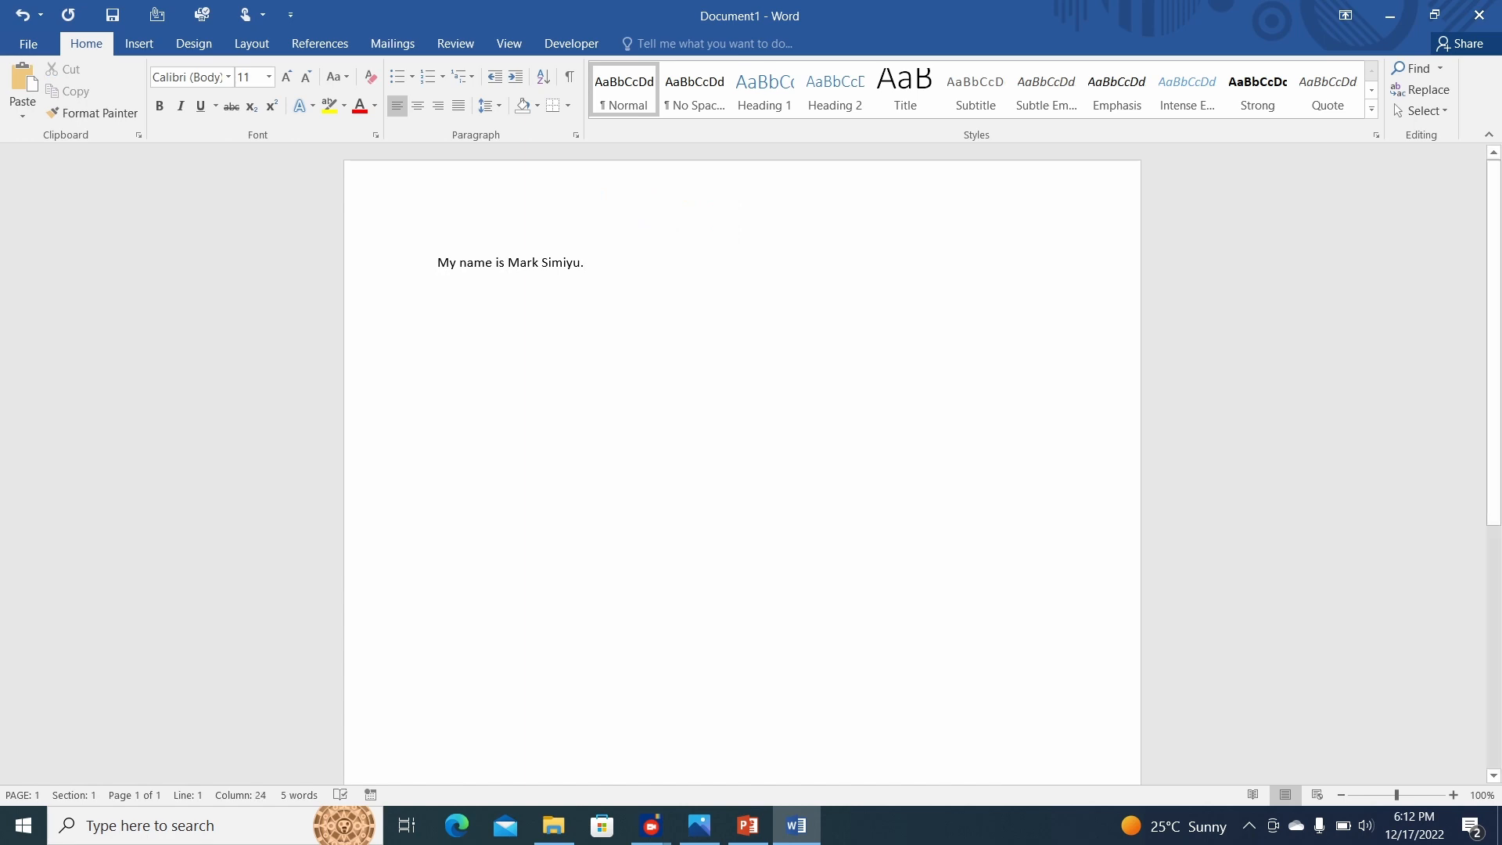
{"action": "left_click_drag", "start_coordinate": [437, 263], "coordinate": [509, 264]}
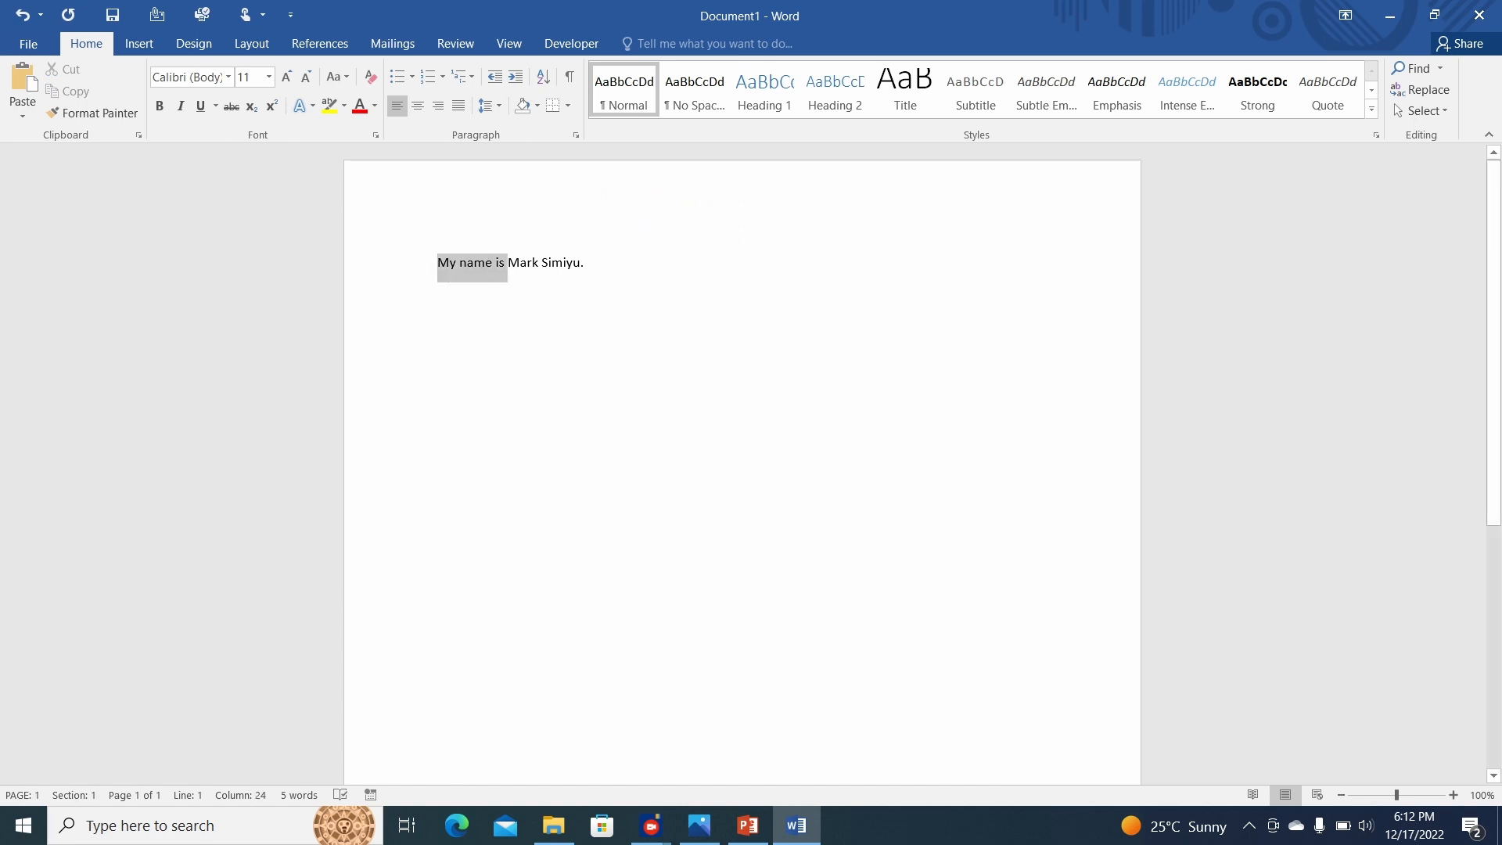
{"action": "left_click", "coordinate": [486, 263]}
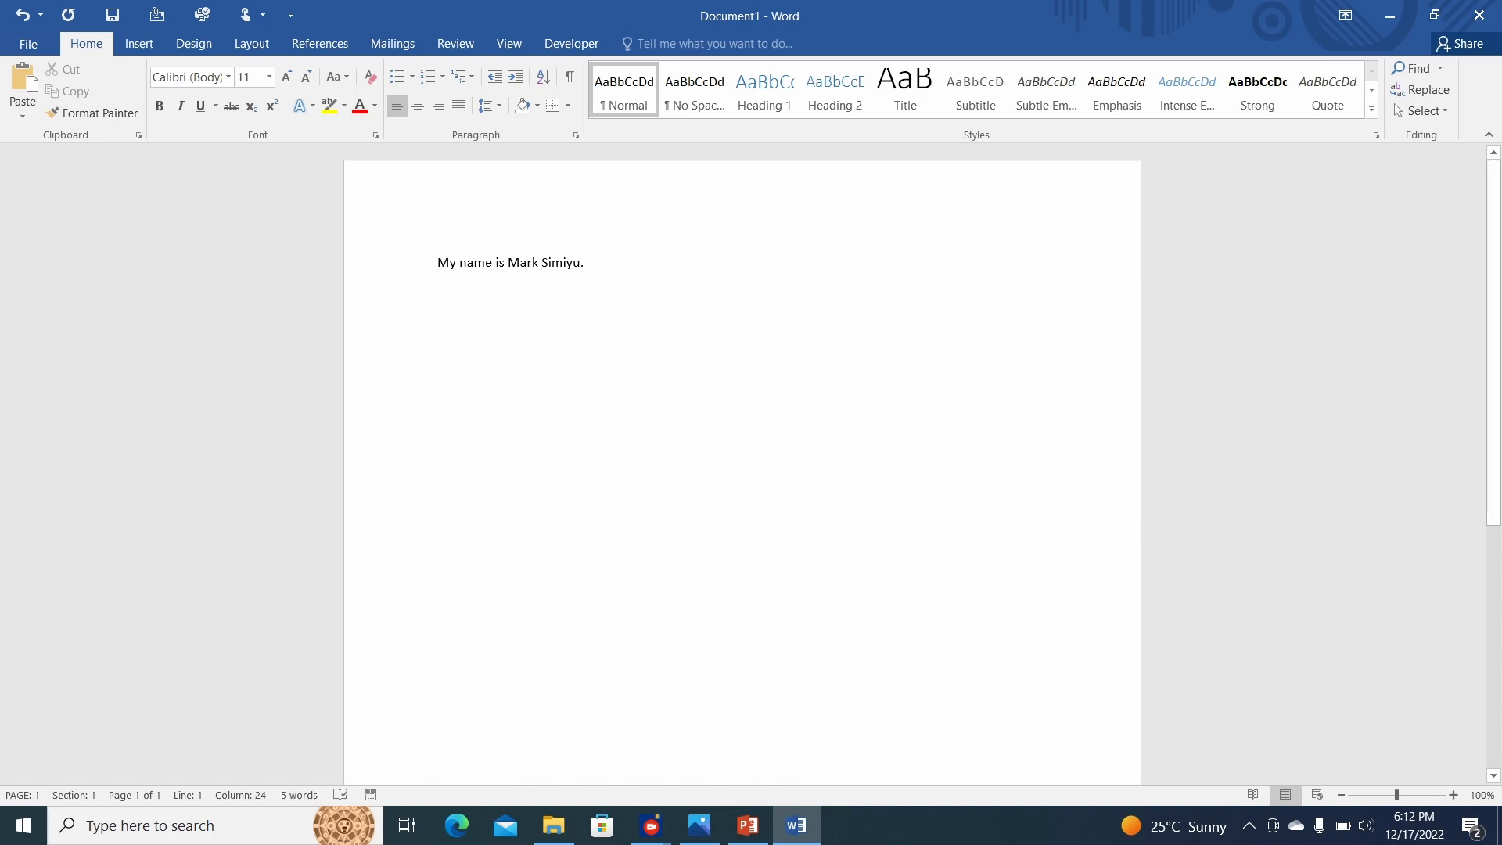
Step: Switch to PowerPoint to read the slide "Creating a document from scratch" and return to the Word document
{"action": "left_click", "coordinate": [748, 825]}
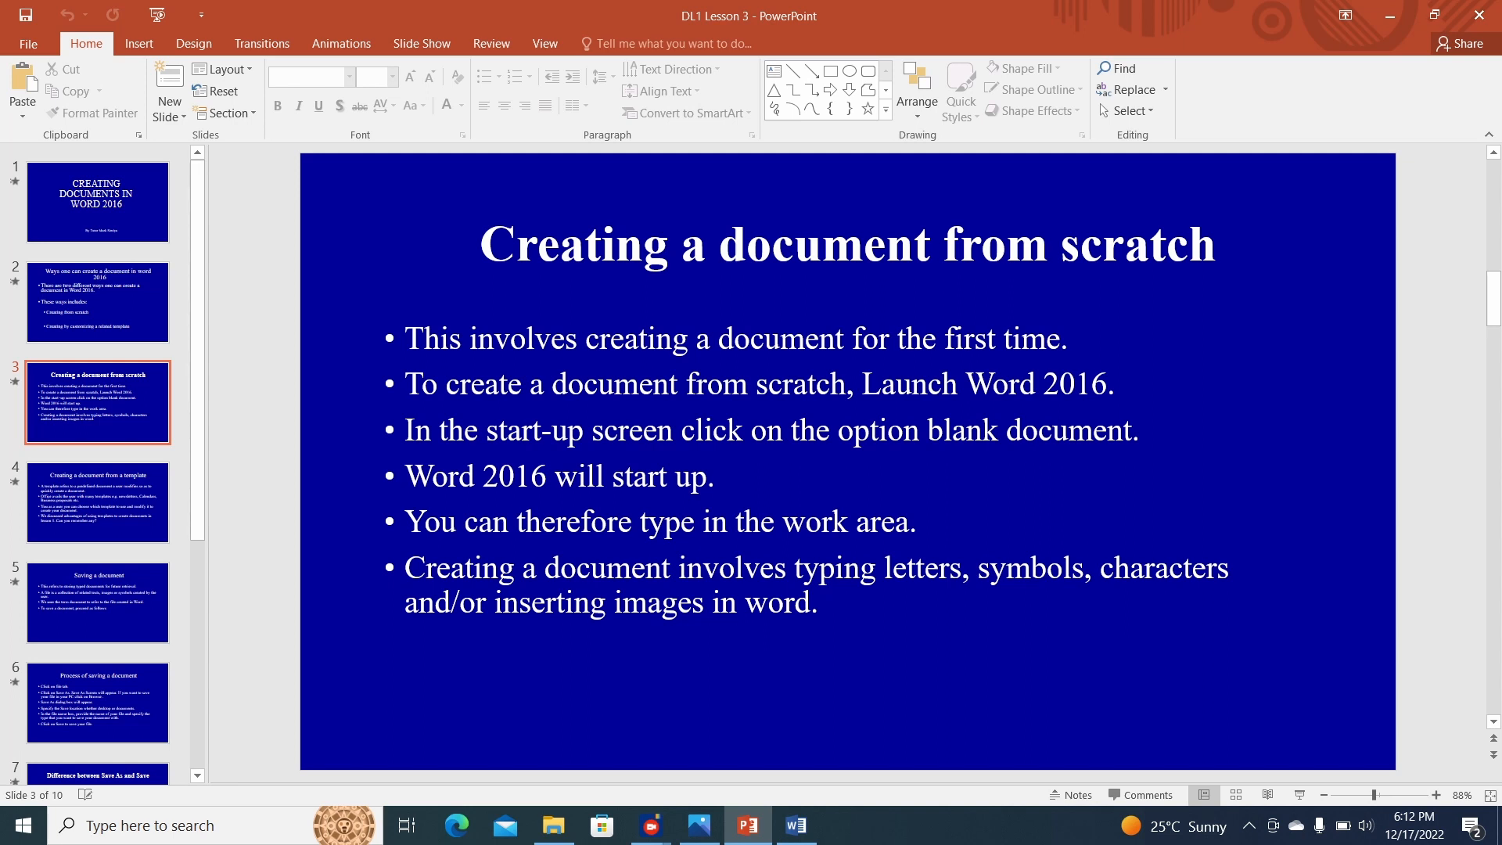
{"action": "left_click", "coordinate": [796, 826]}
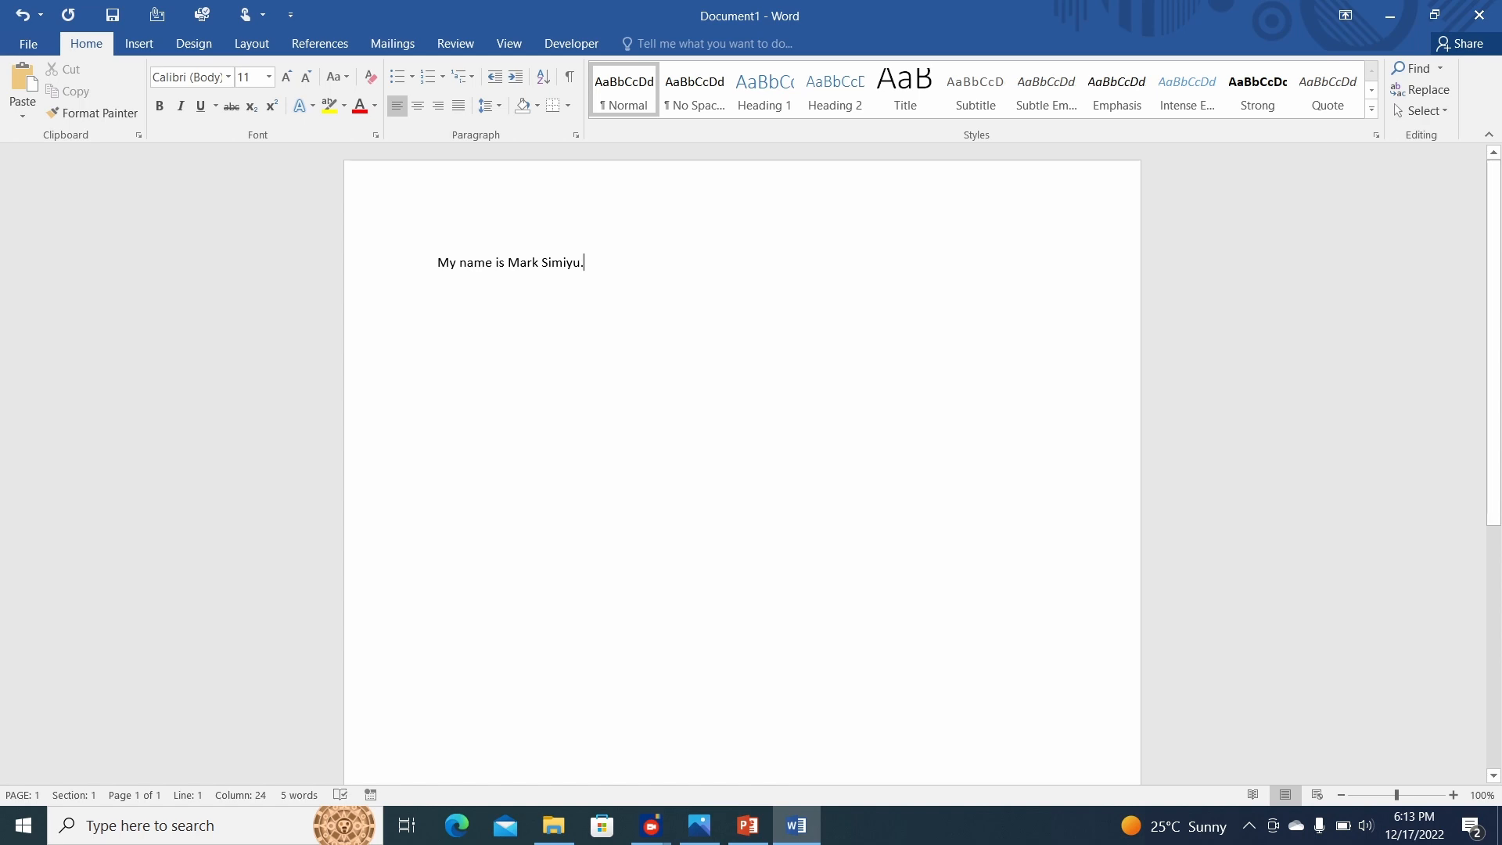
{"action": "key", "text": "Return"}
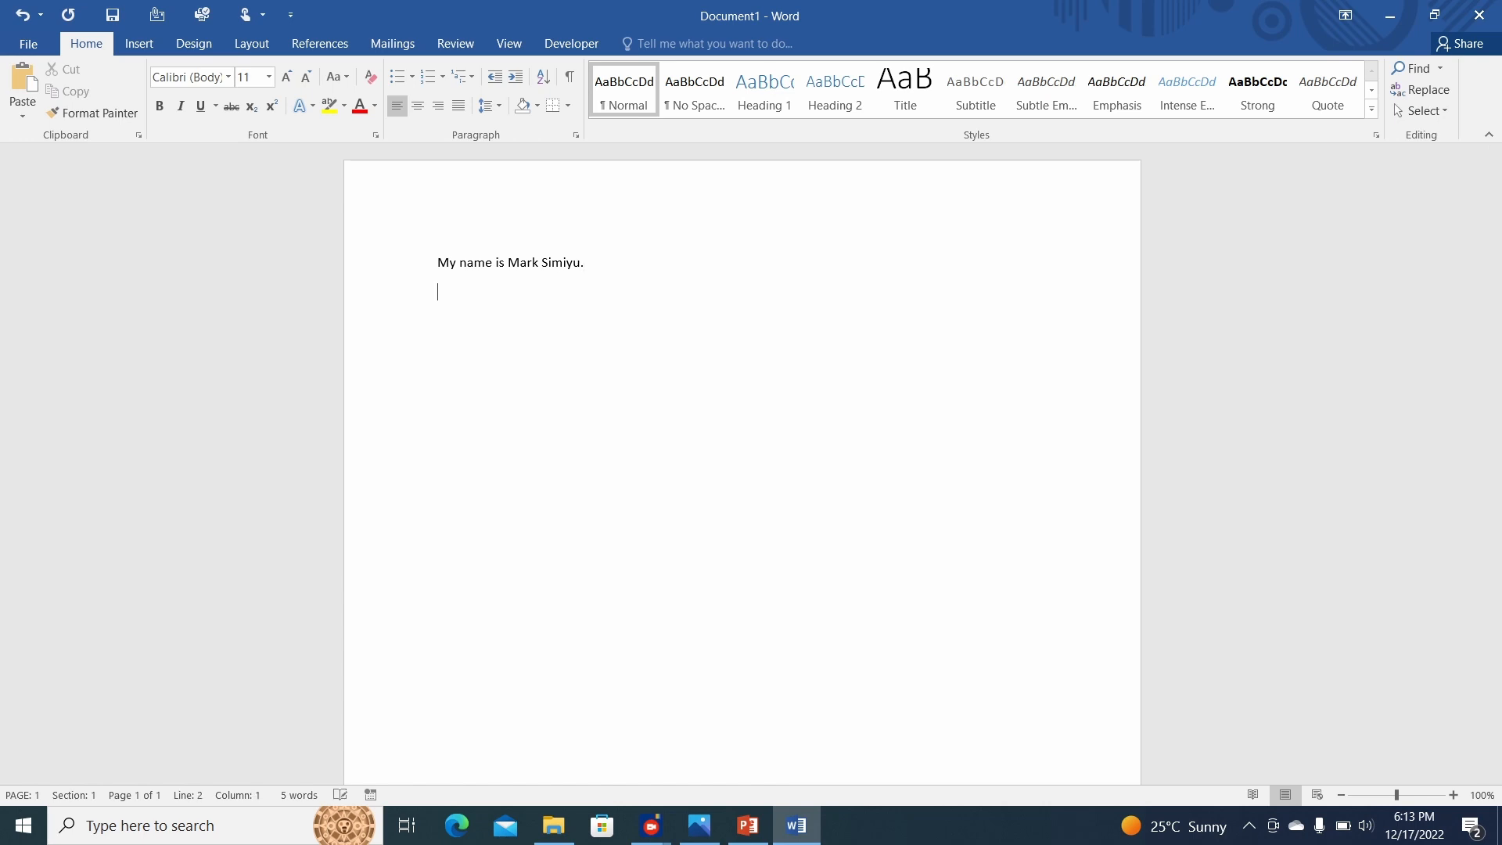
{"action": "left_click", "coordinate": [139, 44]}
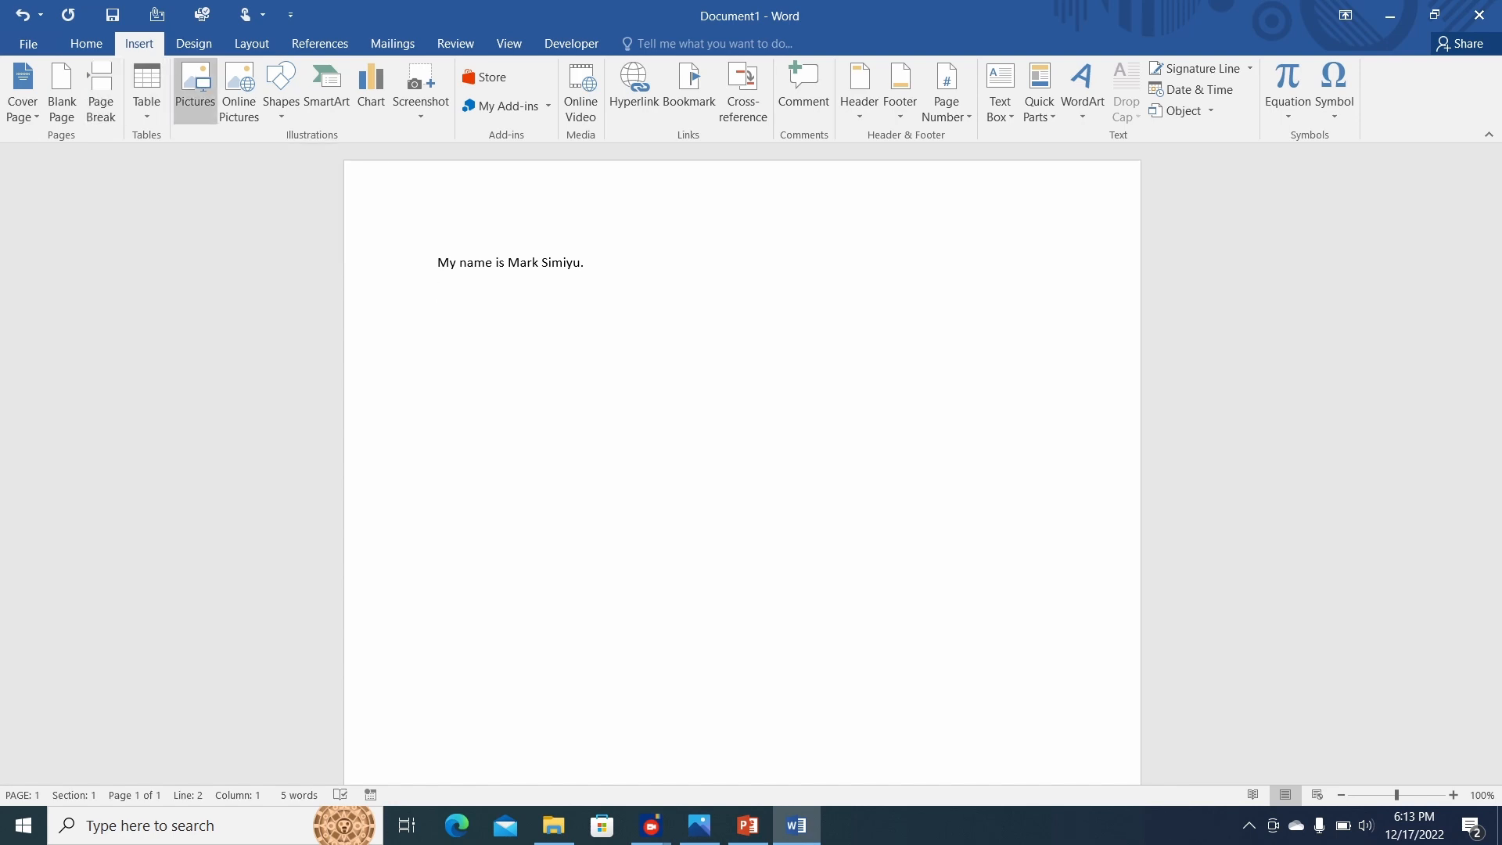
{"action": "left_click", "coordinate": [194, 90]}
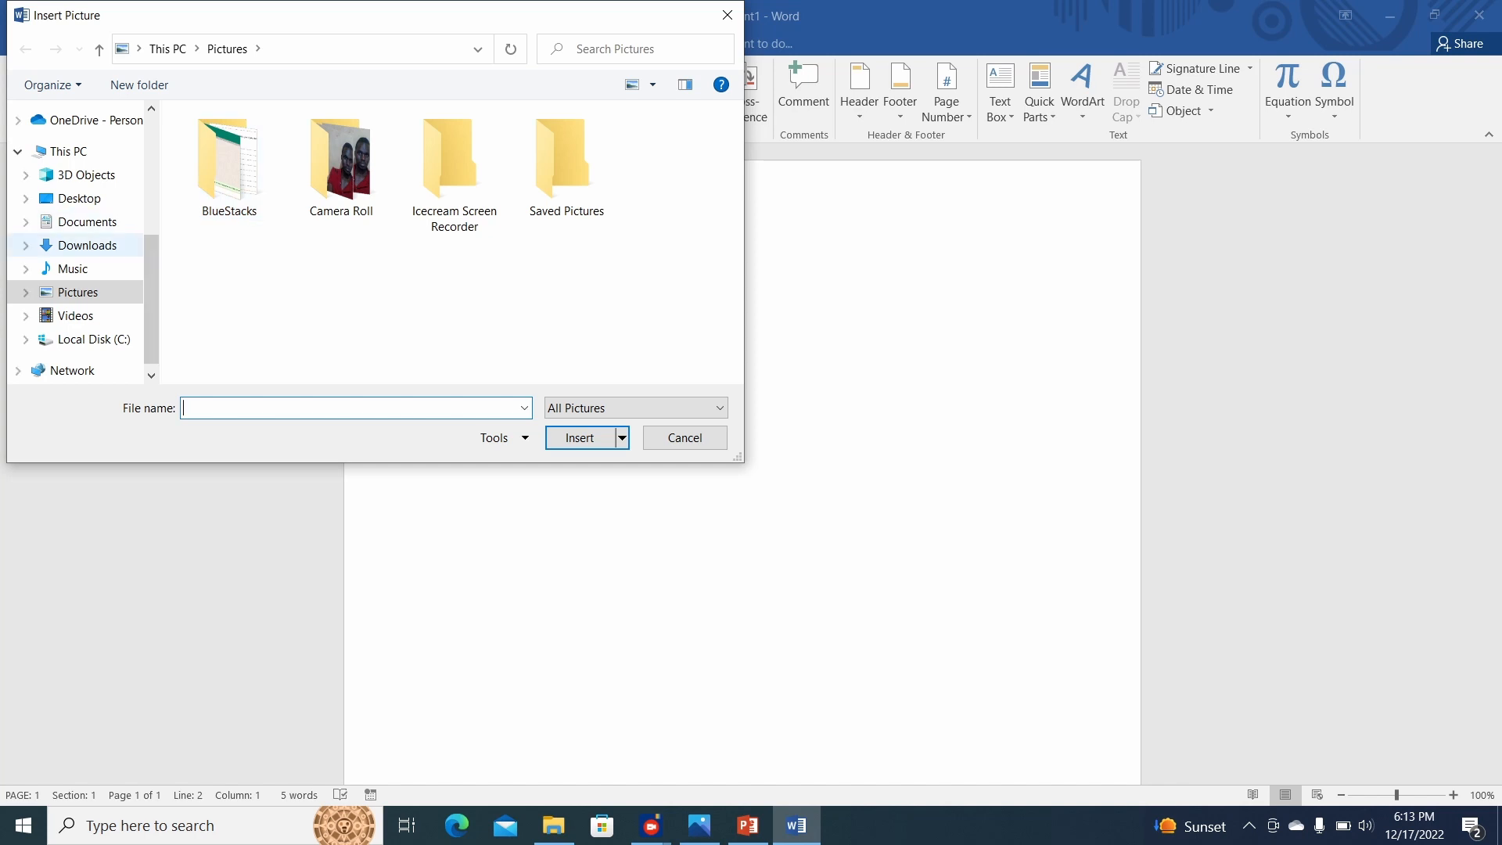
{"action": "left_click", "coordinate": [79, 198]}
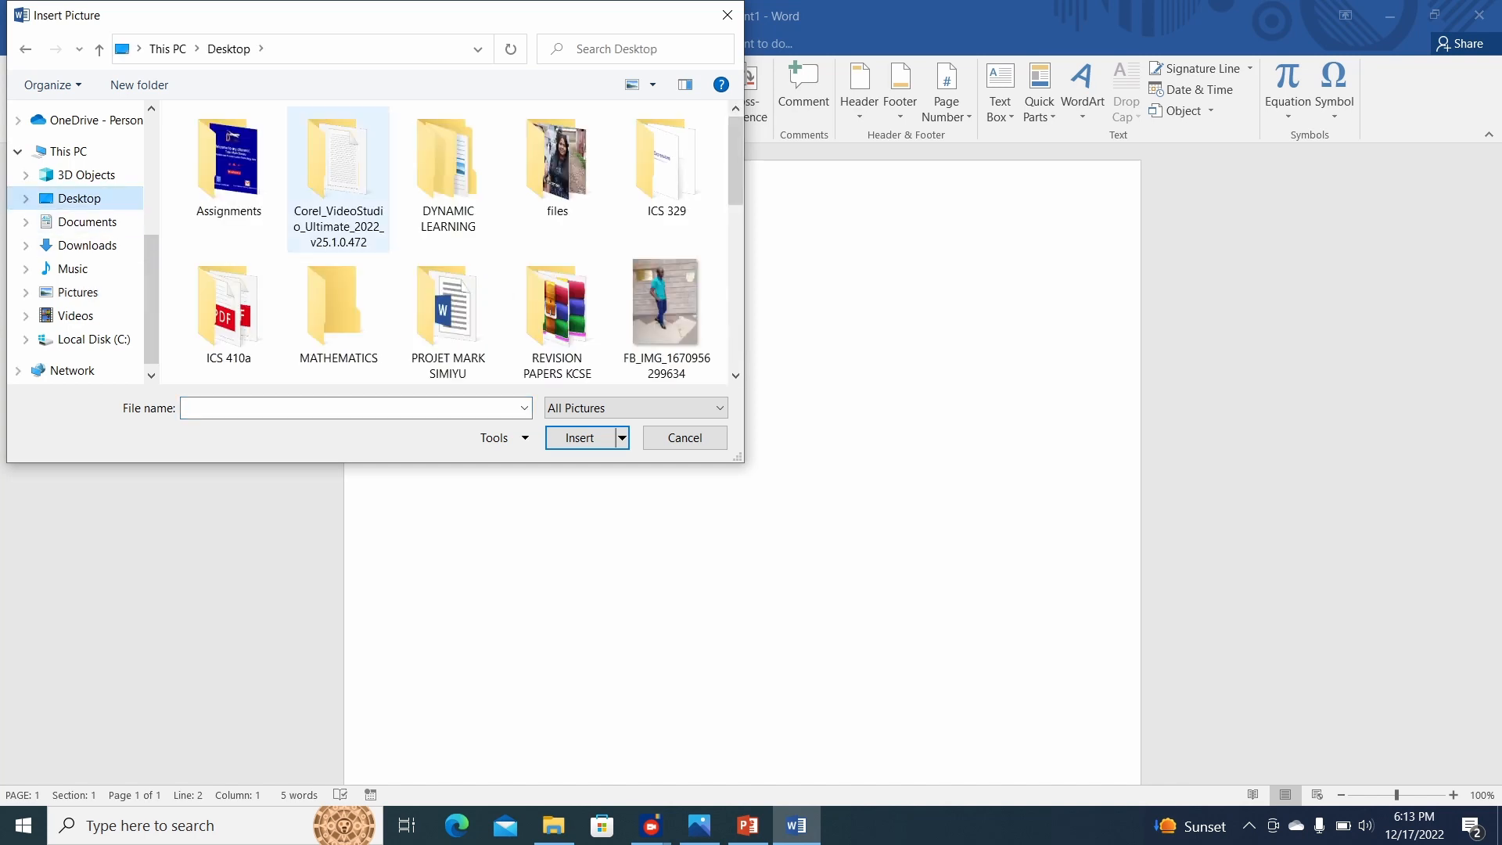
{"action": "mouse_move", "coordinate": [735, 161]}
{"action": "left_mouse_down"}
{"action": "mouse_move", "coordinate": [735, 217]}
{"action": "mouse_move", "coordinate": [735, 174]}
{"action": "left_mouse_up"}
{"action": "left_click", "coordinate": [665, 262]}
{"action": "left_click", "coordinate": [580, 437]}
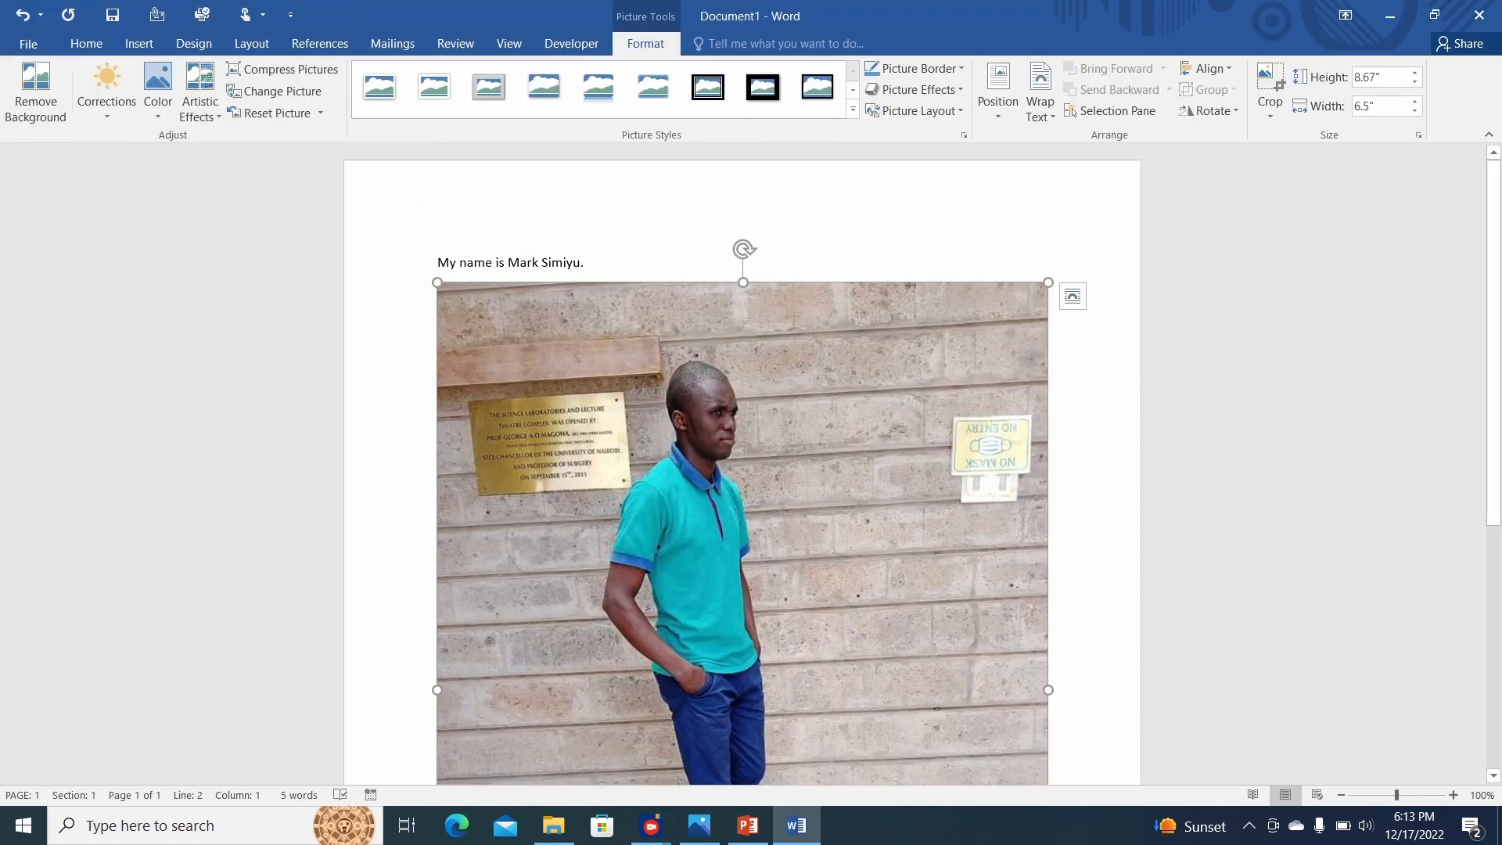
Step: Deselect the inserted picture and look it over from its lower edge up to the sentence above it
{"action": "key", "text": "Right"}
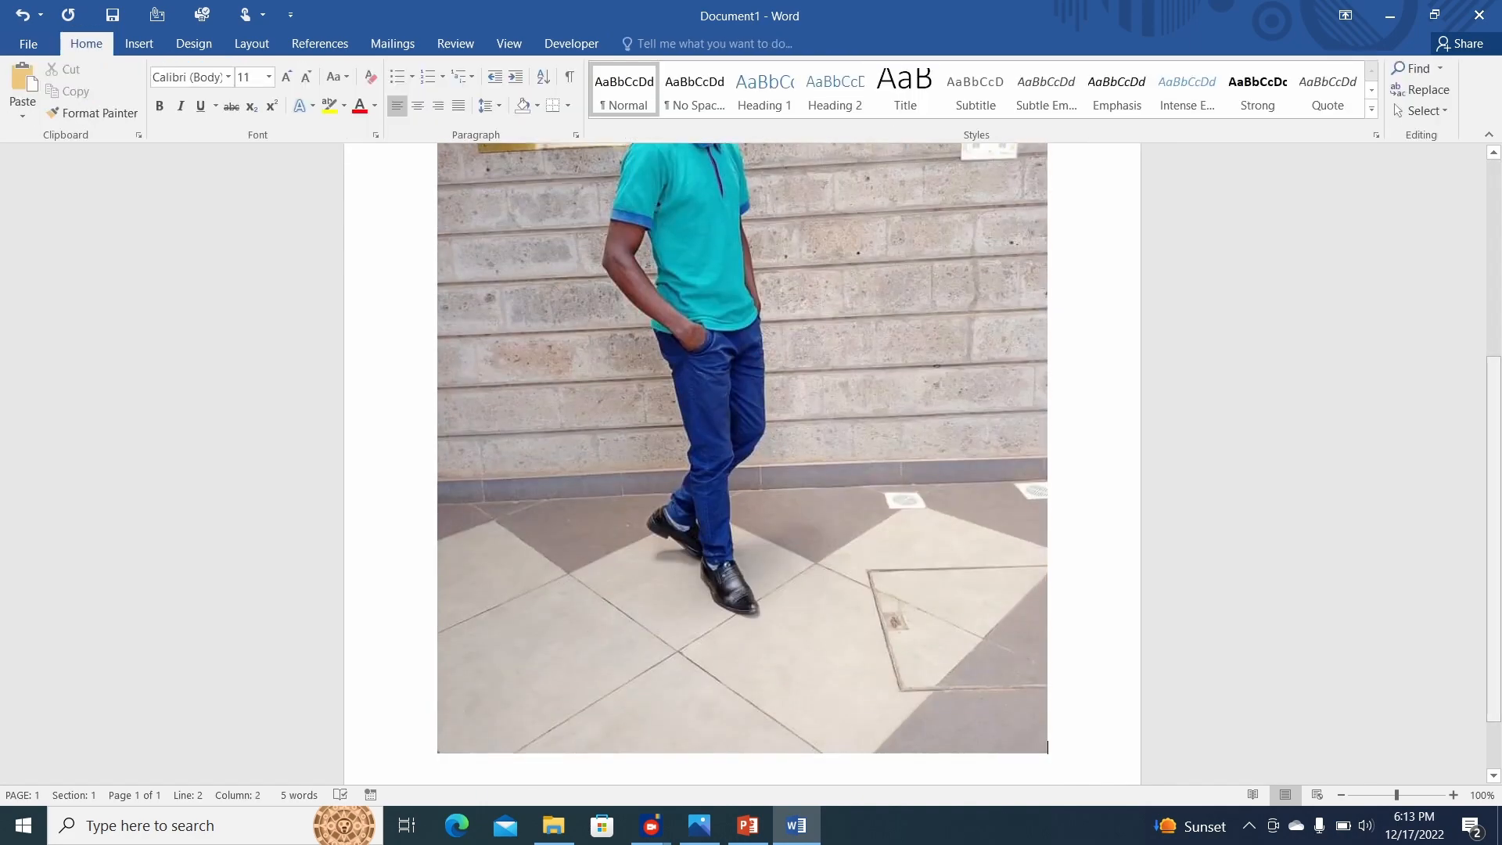
{"action": "scroll", "coordinate": [741, 462], "scroll_direction": "up", "scroll_amount": 10}
{"action": "scroll", "coordinate": [742, 462], "scroll_direction": "up", "scroll_amount": 1}
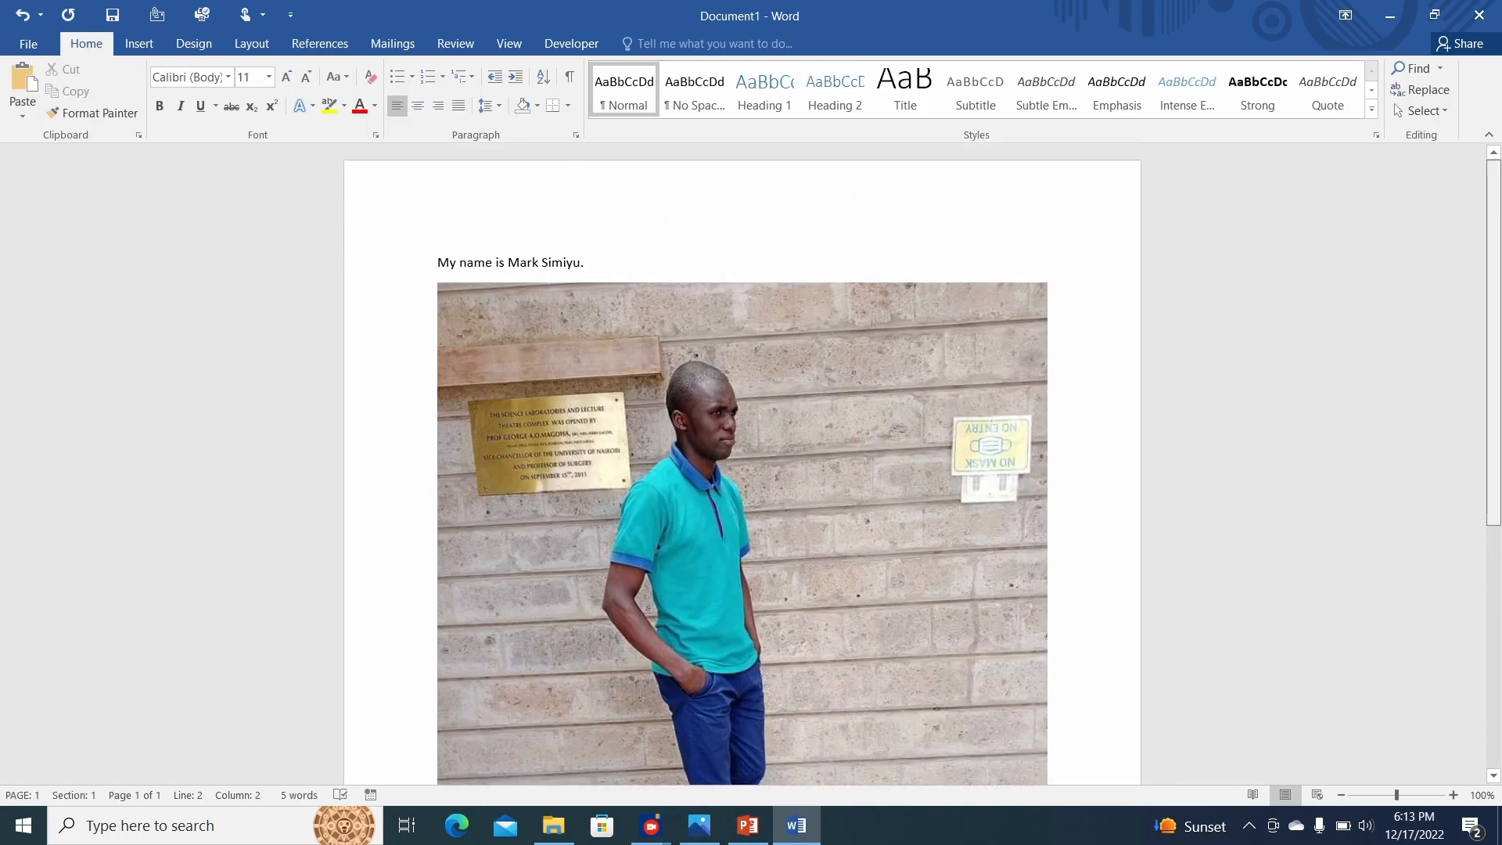
{"action": "scroll", "coordinate": [741, 462], "scroll_direction": "down", "scroll_amount": 4}
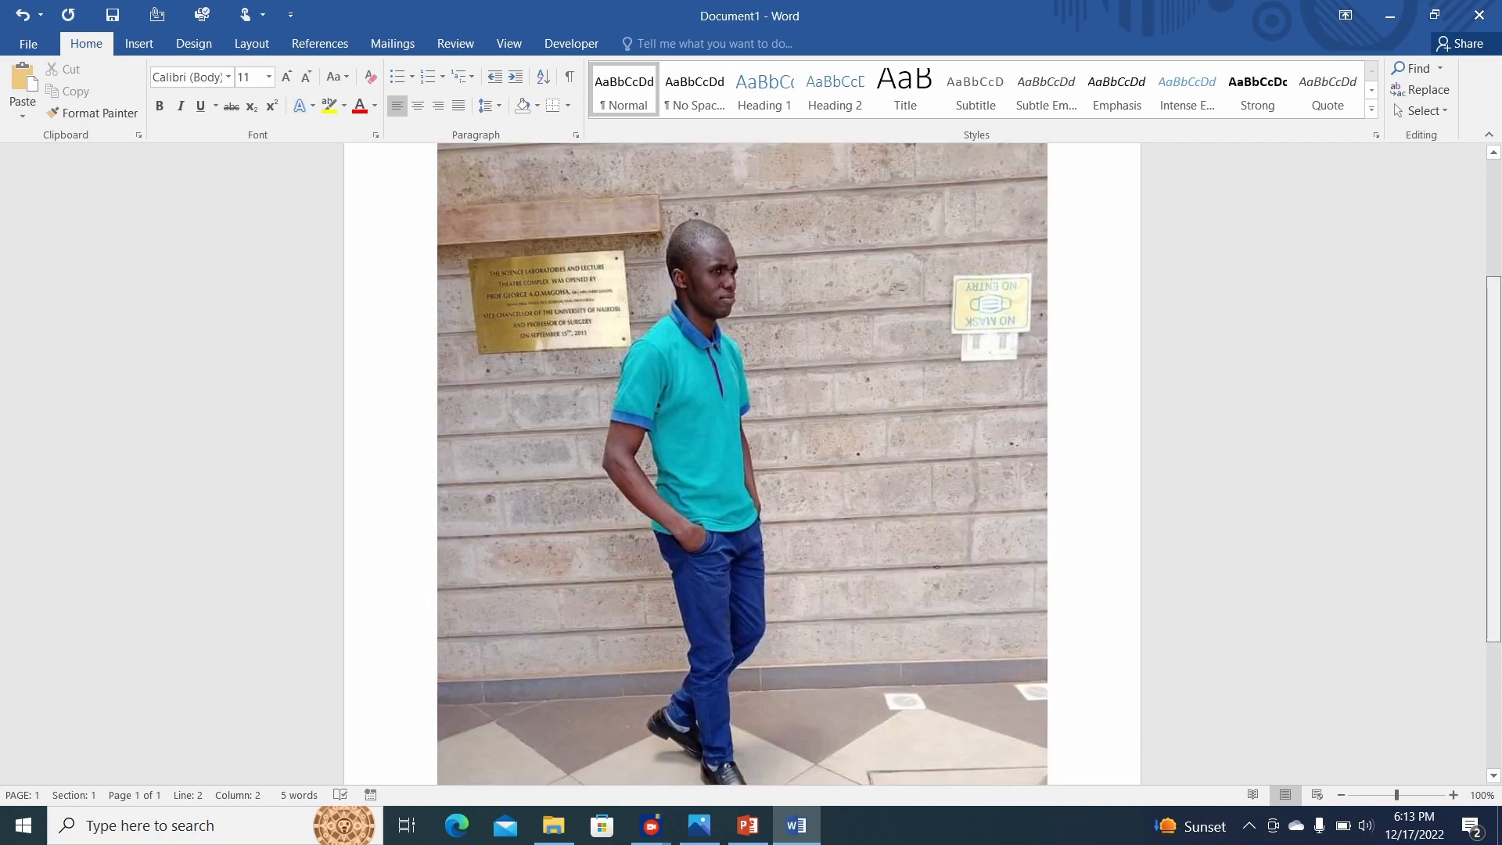
{"action": "scroll", "coordinate": [741, 461], "scroll_direction": "up", "scroll_amount": 2}
{"action": "scroll", "coordinate": [742, 462], "scroll_direction": "down", "scroll_amount": 2}
{"action": "scroll", "coordinate": [742, 462], "scroll_direction": "up", "scroll_amount": 2}
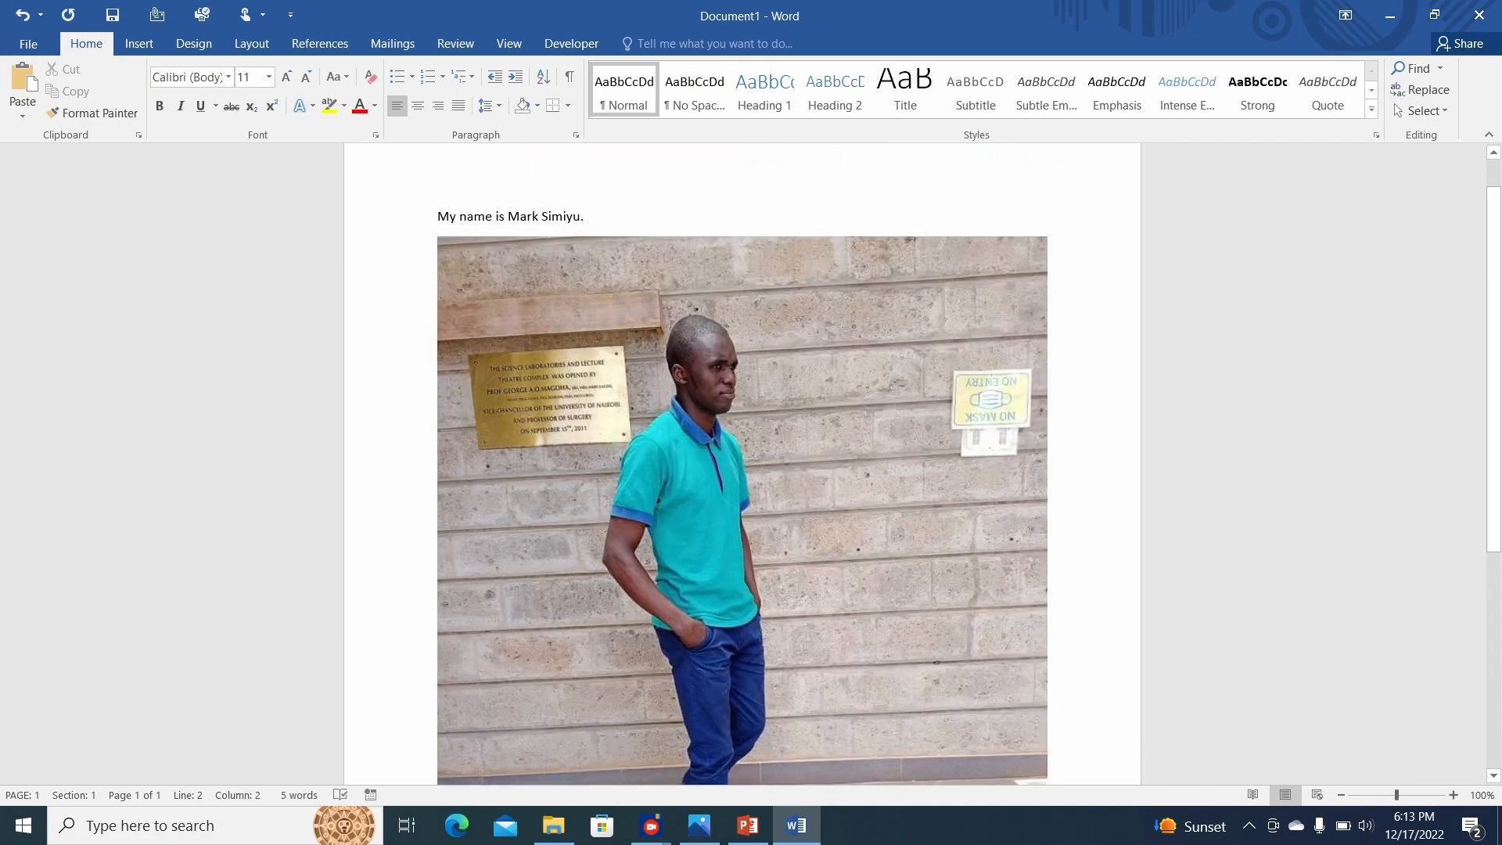
{"action": "left_click", "coordinate": [139, 43]}
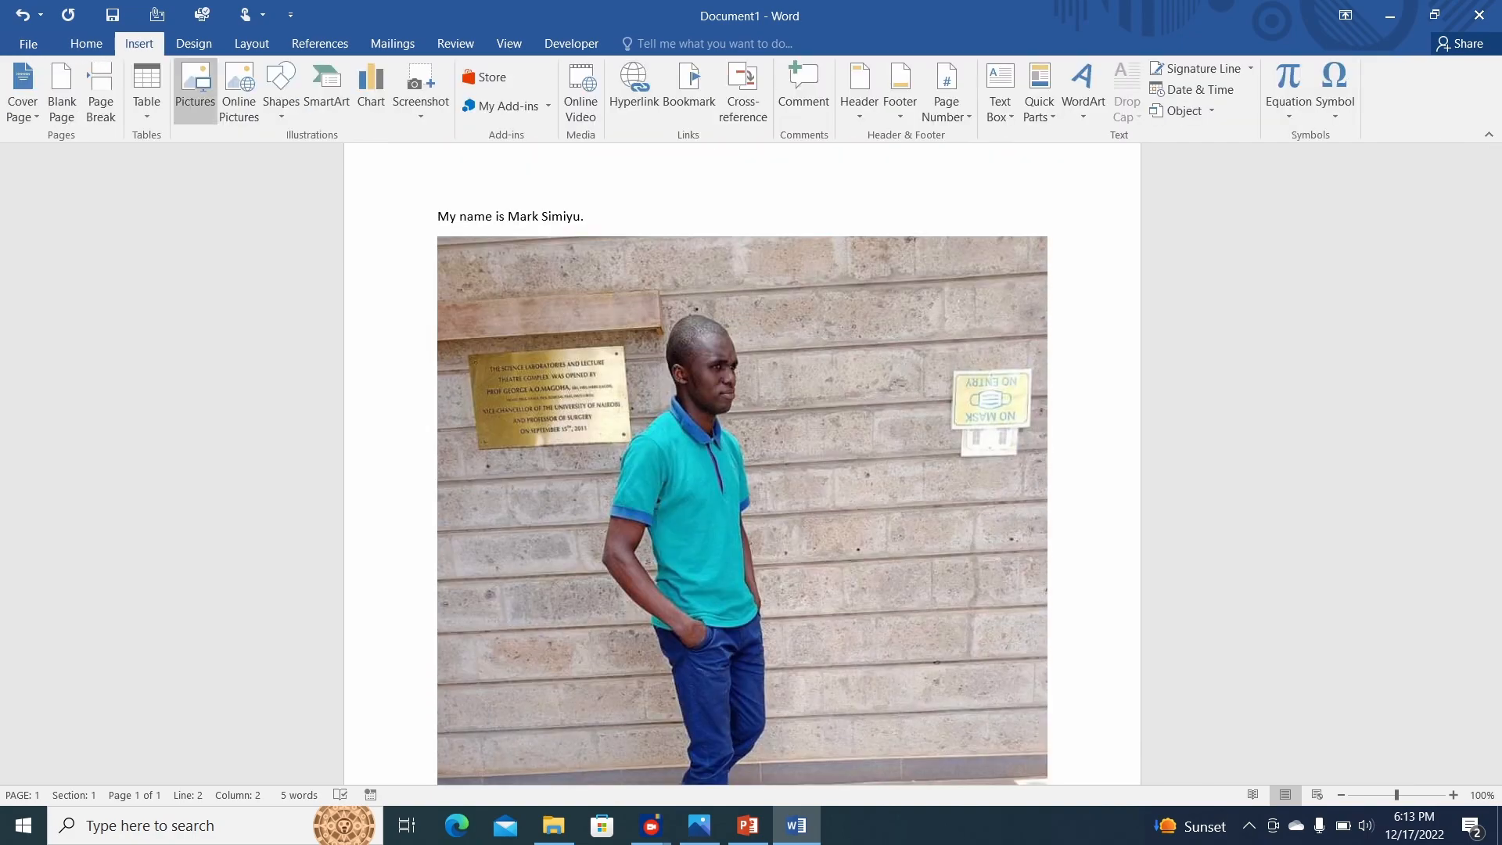
{"action": "left_click", "coordinate": [194, 86]}
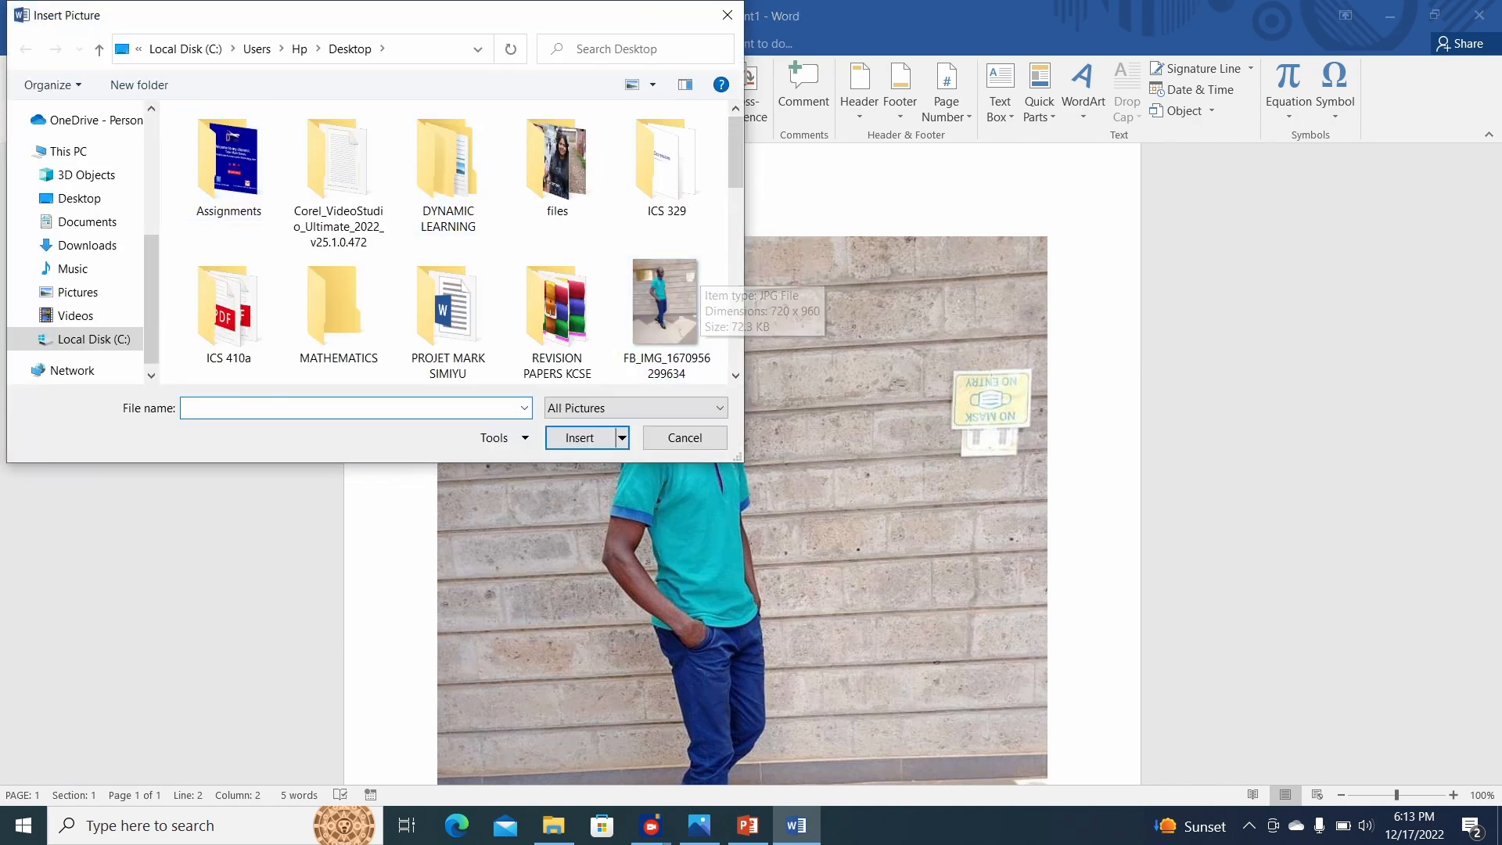
{"action": "left_click", "coordinate": [621, 437]}
{"action": "left_click", "coordinate": [622, 437]}
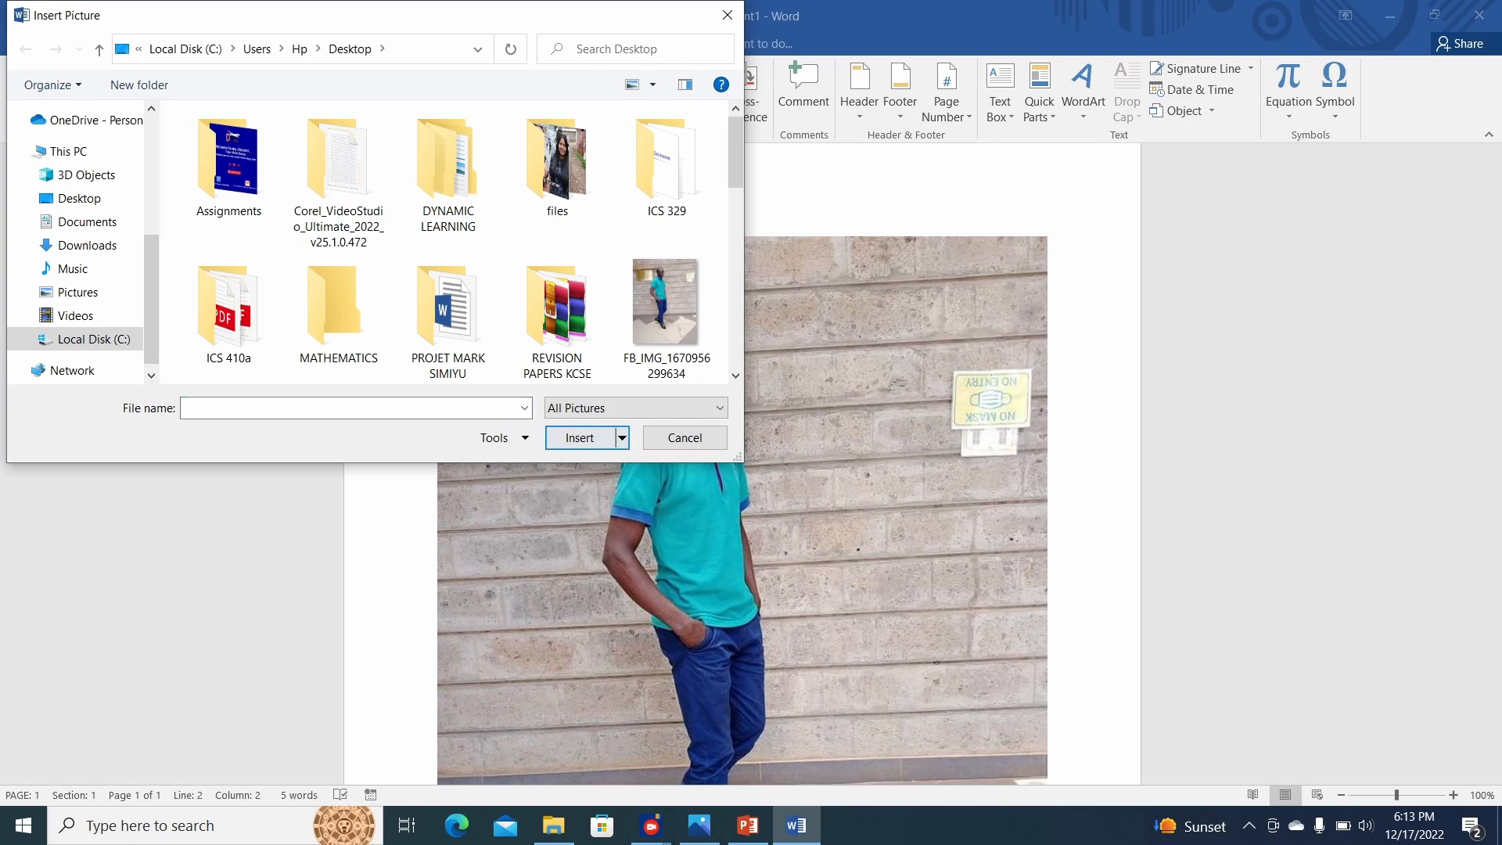
{"action": "left_click", "coordinate": [684, 437]}
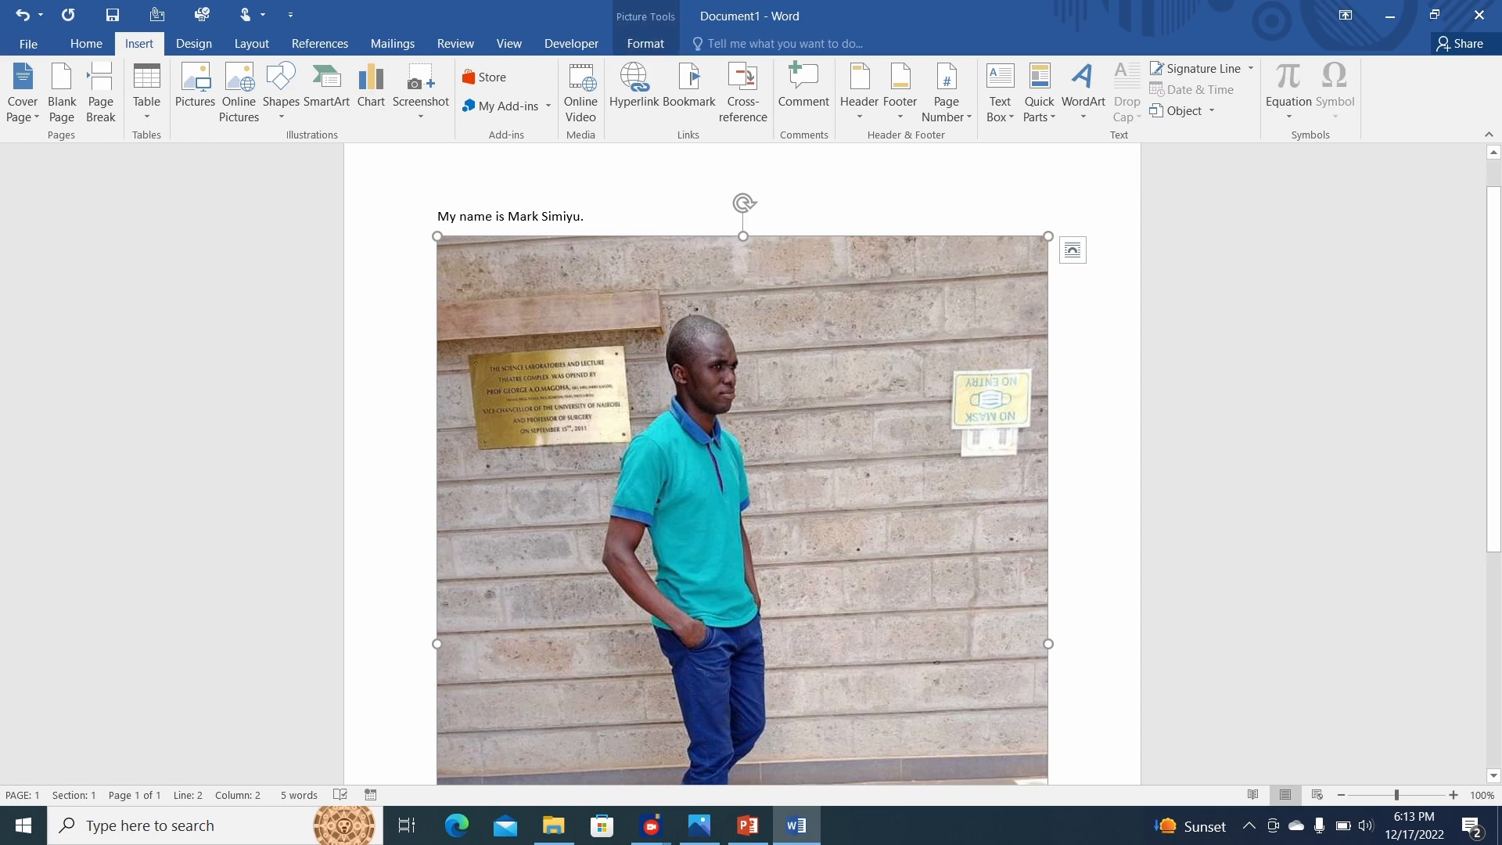
Step: Shrink the picture proportionally to about three quarters of its width
{"action": "left_click_drag", "start_coordinate": [1048, 236], "coordinate": [882, 458]}
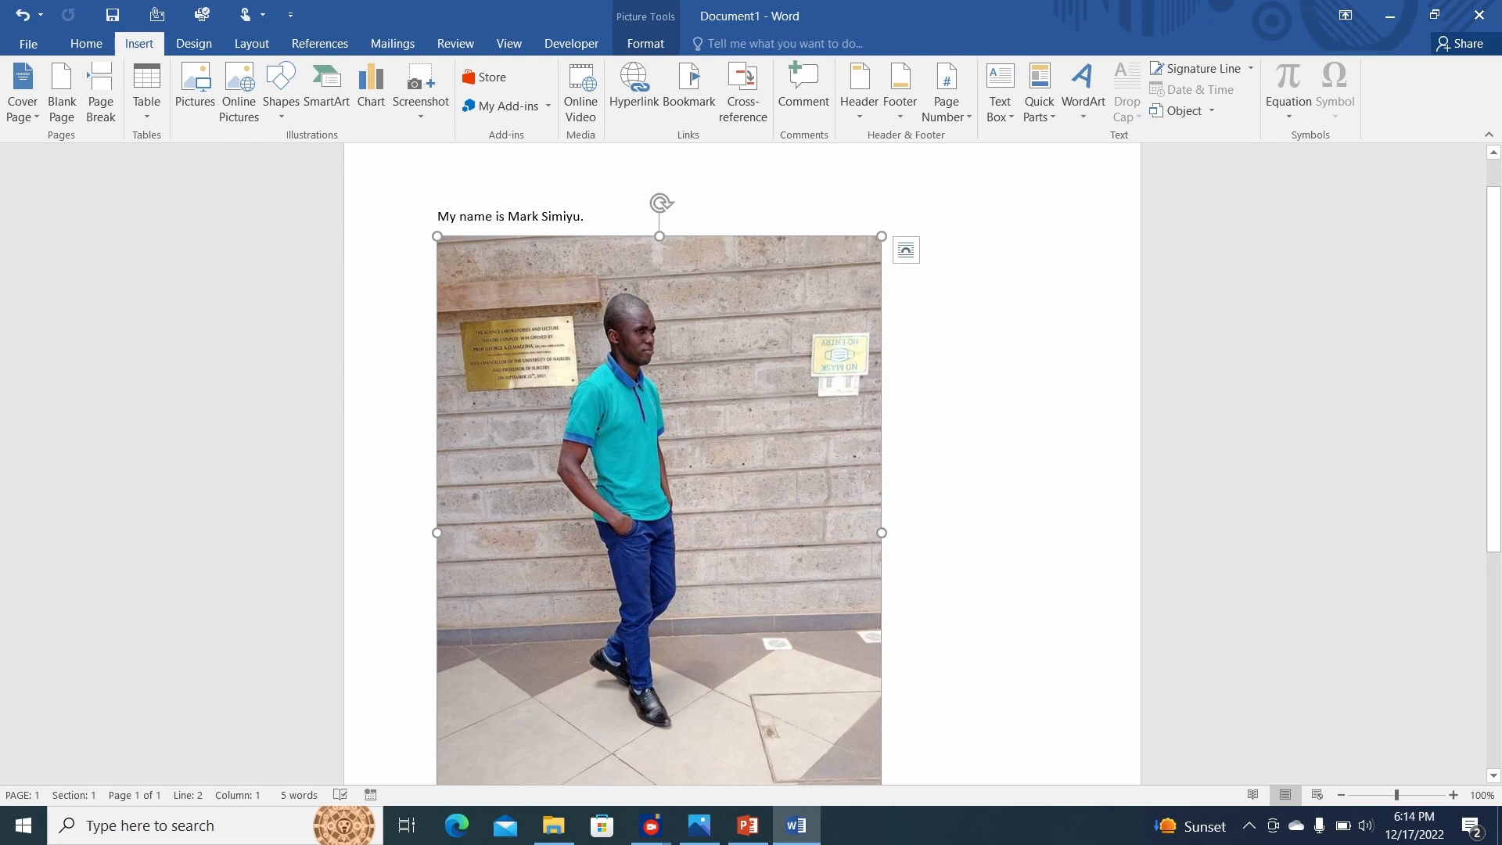
{"action": "scroll", "coordinate": [659, 461], "scroll_direction": "down", "scroll_amount": 4}
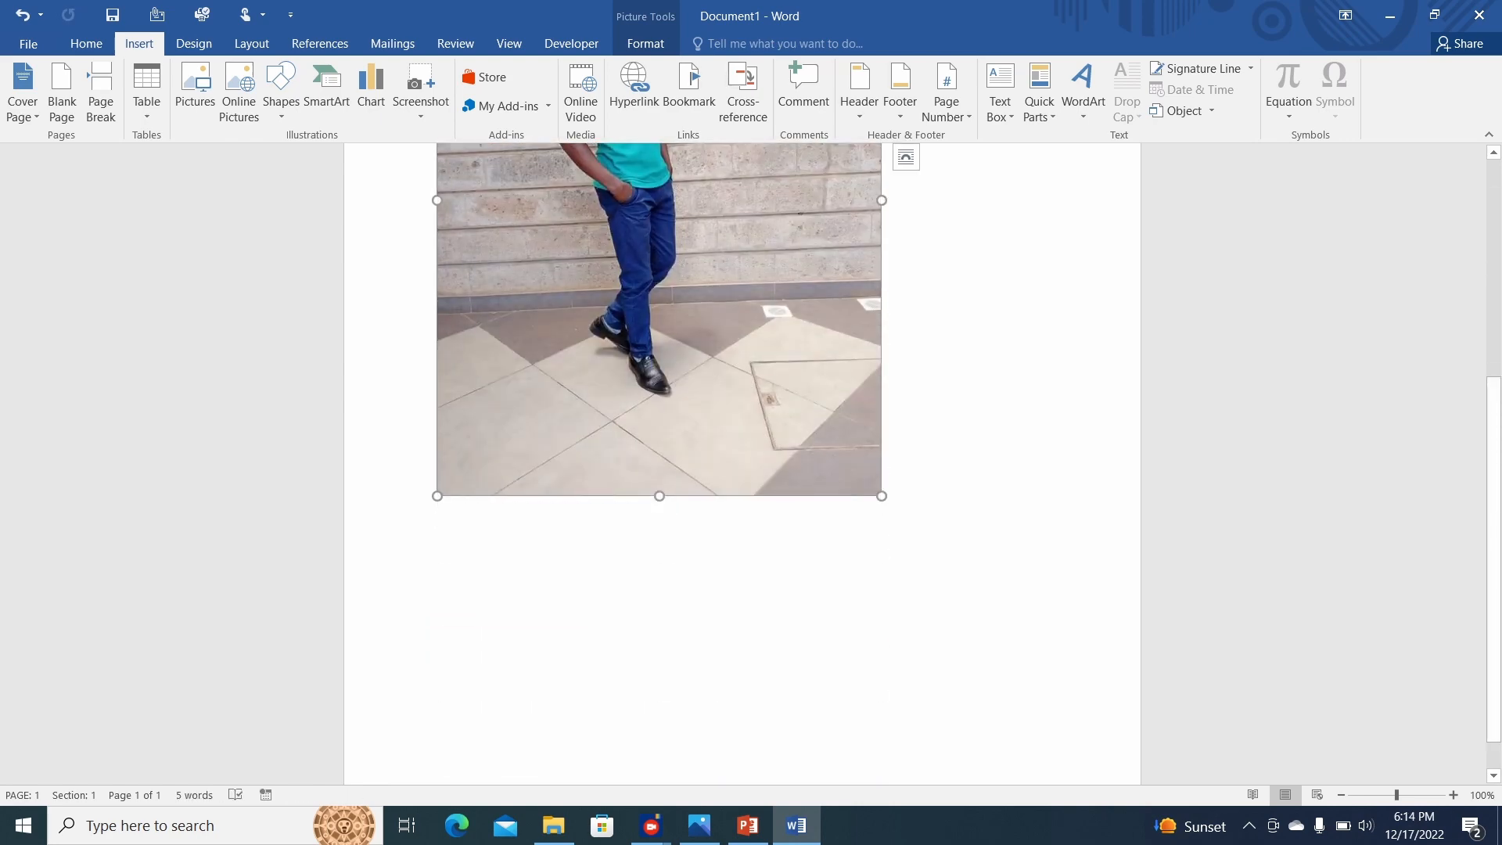
Step: Add the text "Linked objects" on a new line in the blank area below the picture
{"action": "double_click", "coordinate": [438, 543]}
{"action": "double_click", "coordinate": [438, 544]}
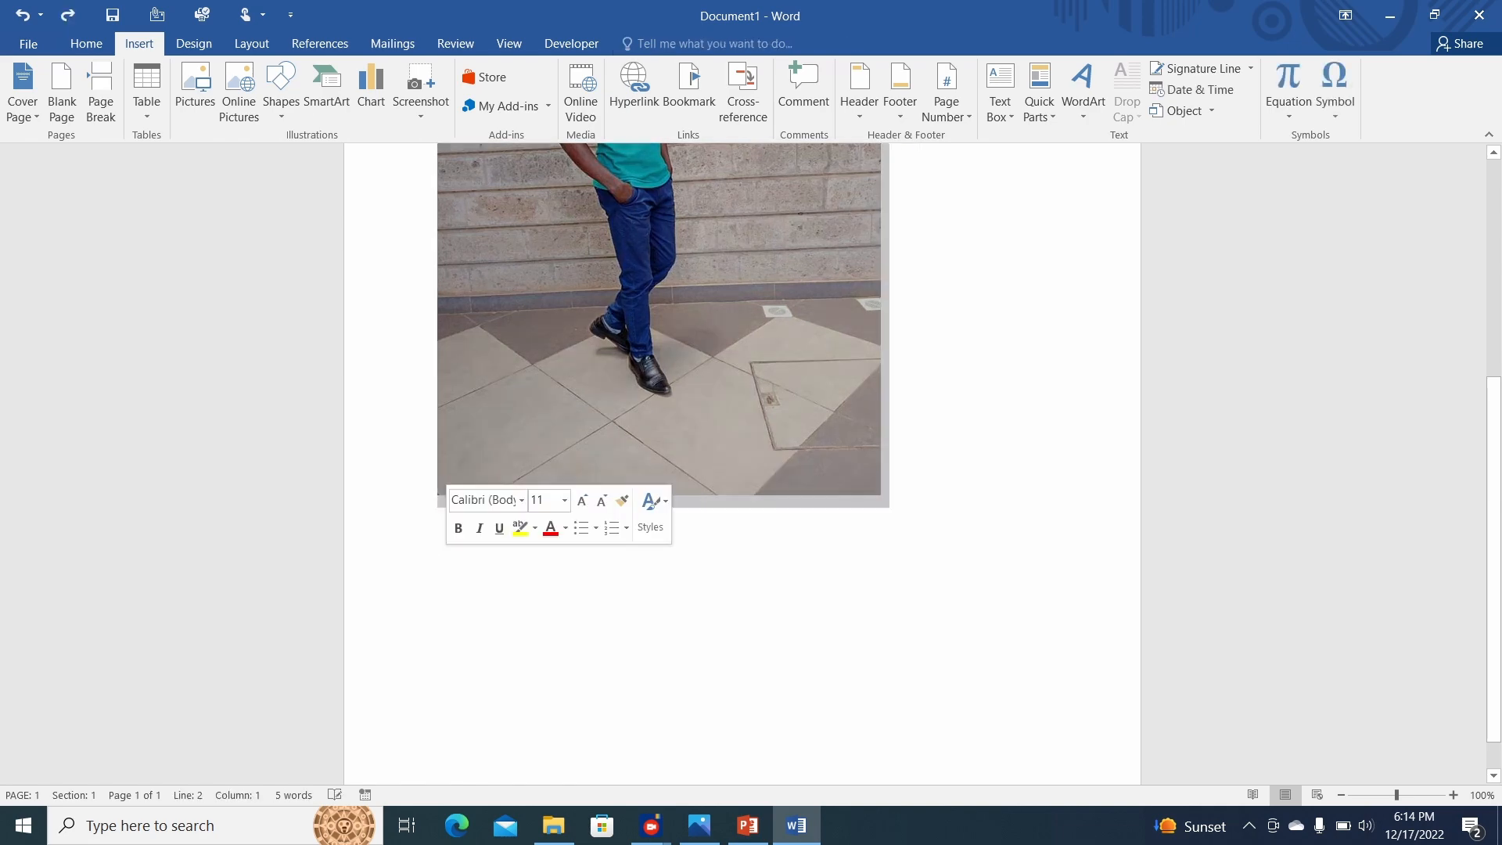
{"action": "left_click", "coordinate": [659, 351]}
{"action": "double_click", "coordinate": [438, 546]}
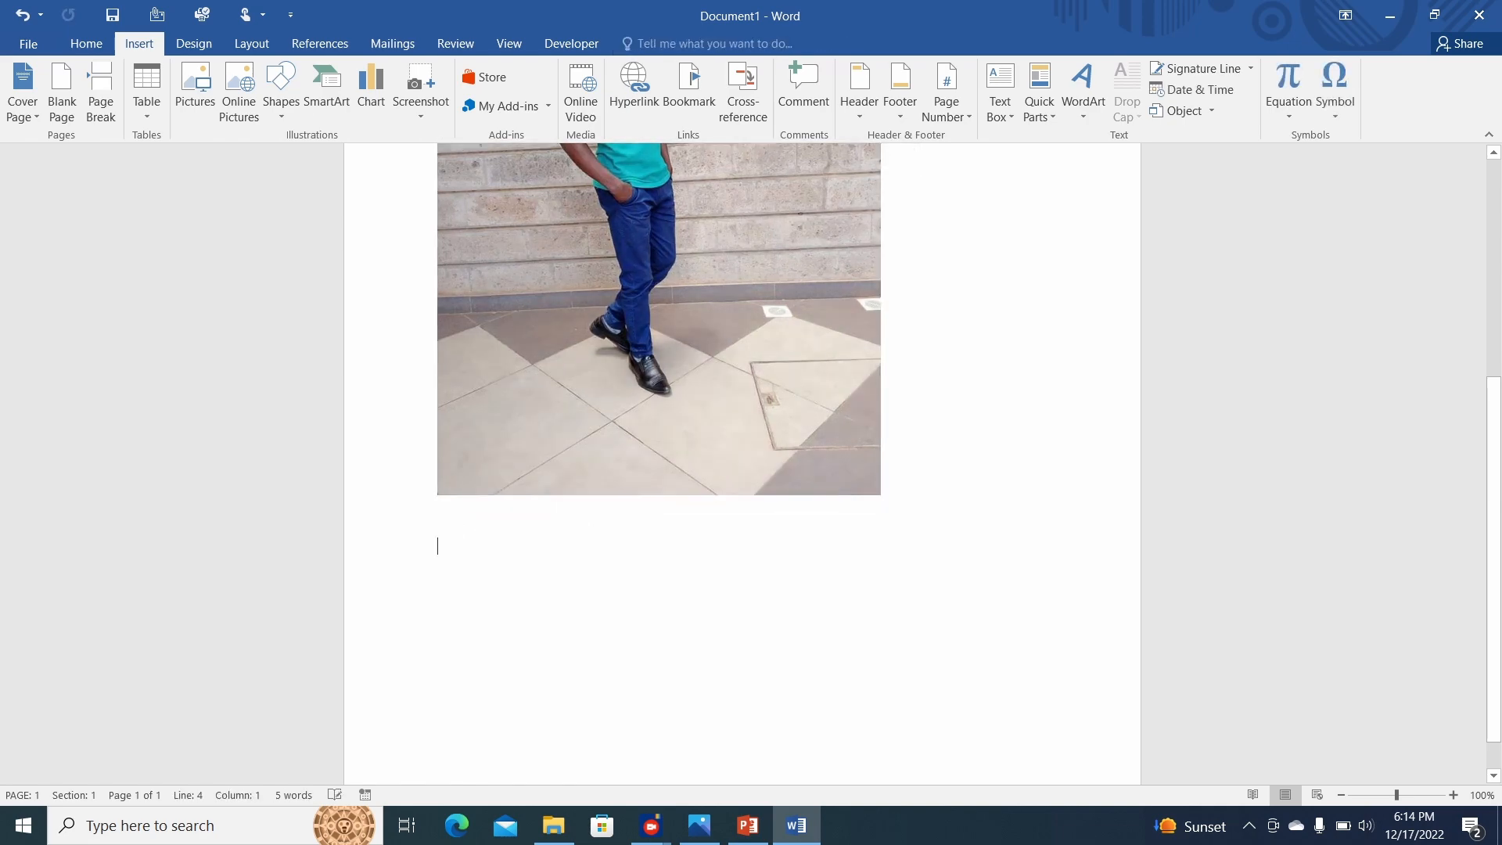
{"action": "type", "text": "Linked"}
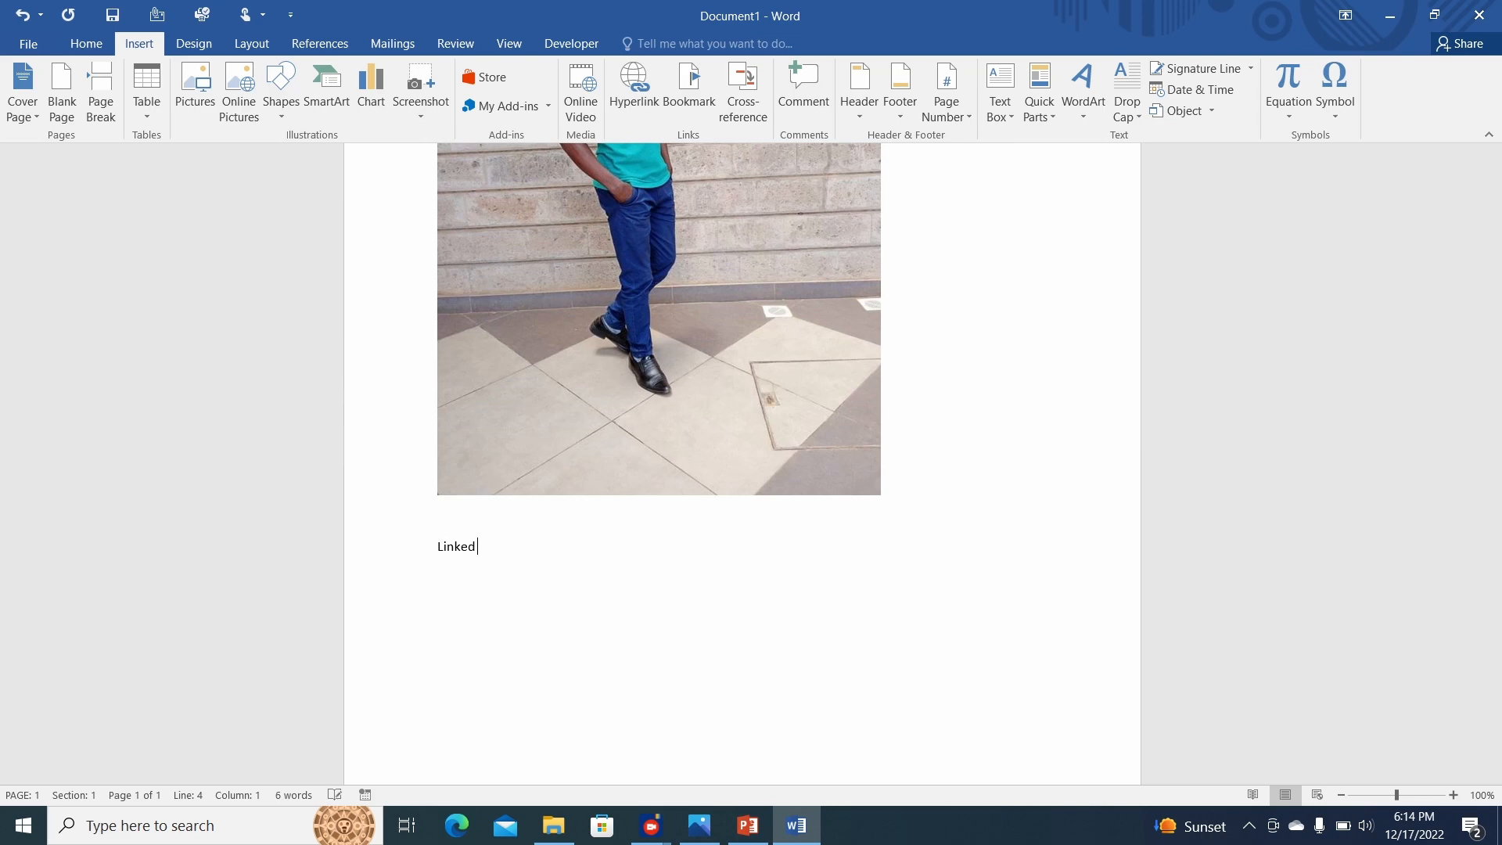
{"action": "type", "text": " objects"}
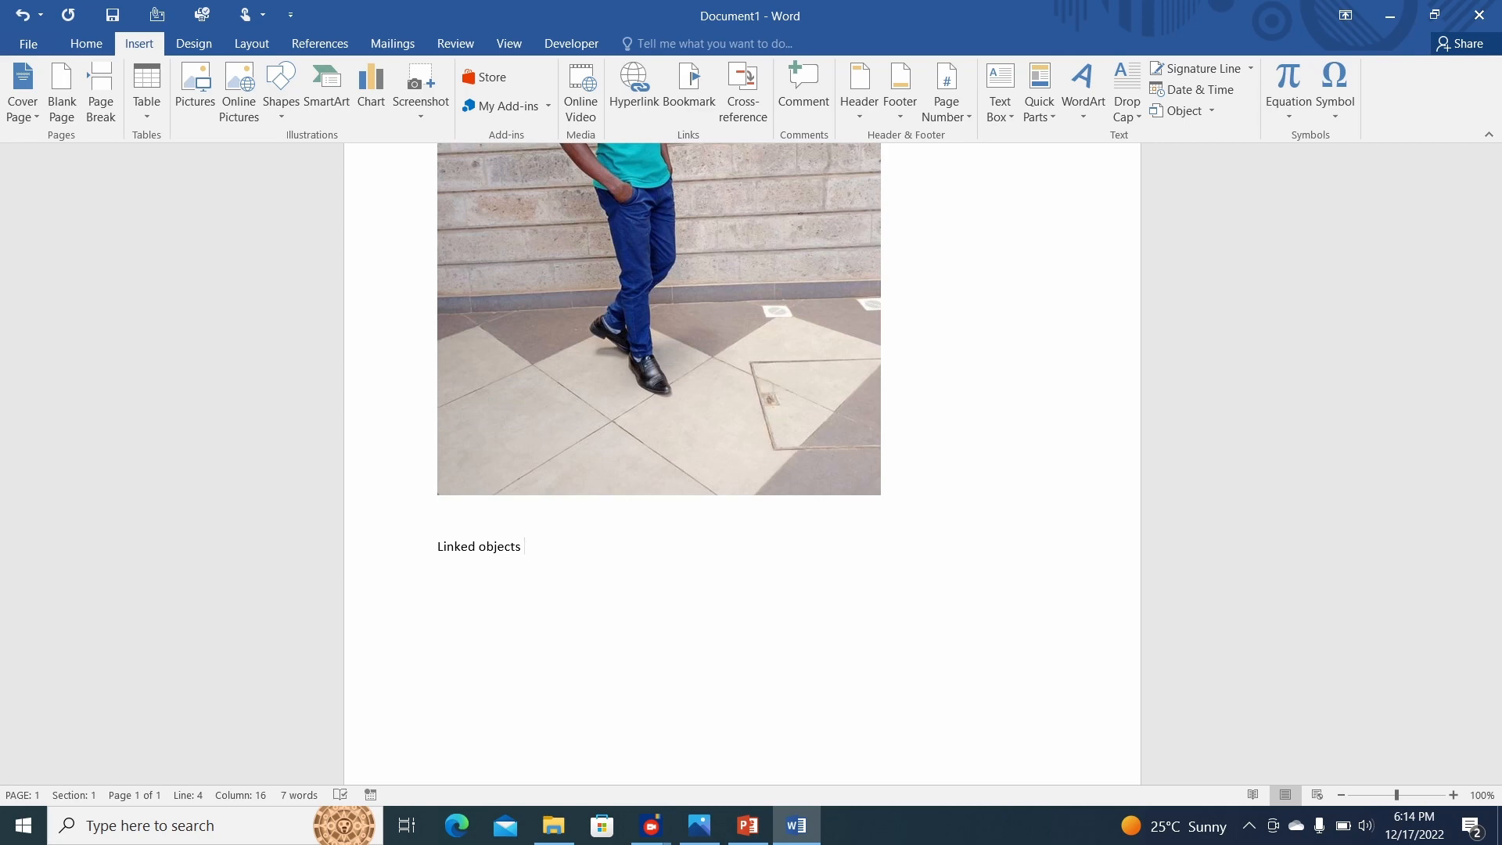
Step: Add the line "Embedded object" under "Linked objects"
{"action": "left_click_drag", "start_coordinate": [522, 546], "coordinate": [438, 548]}
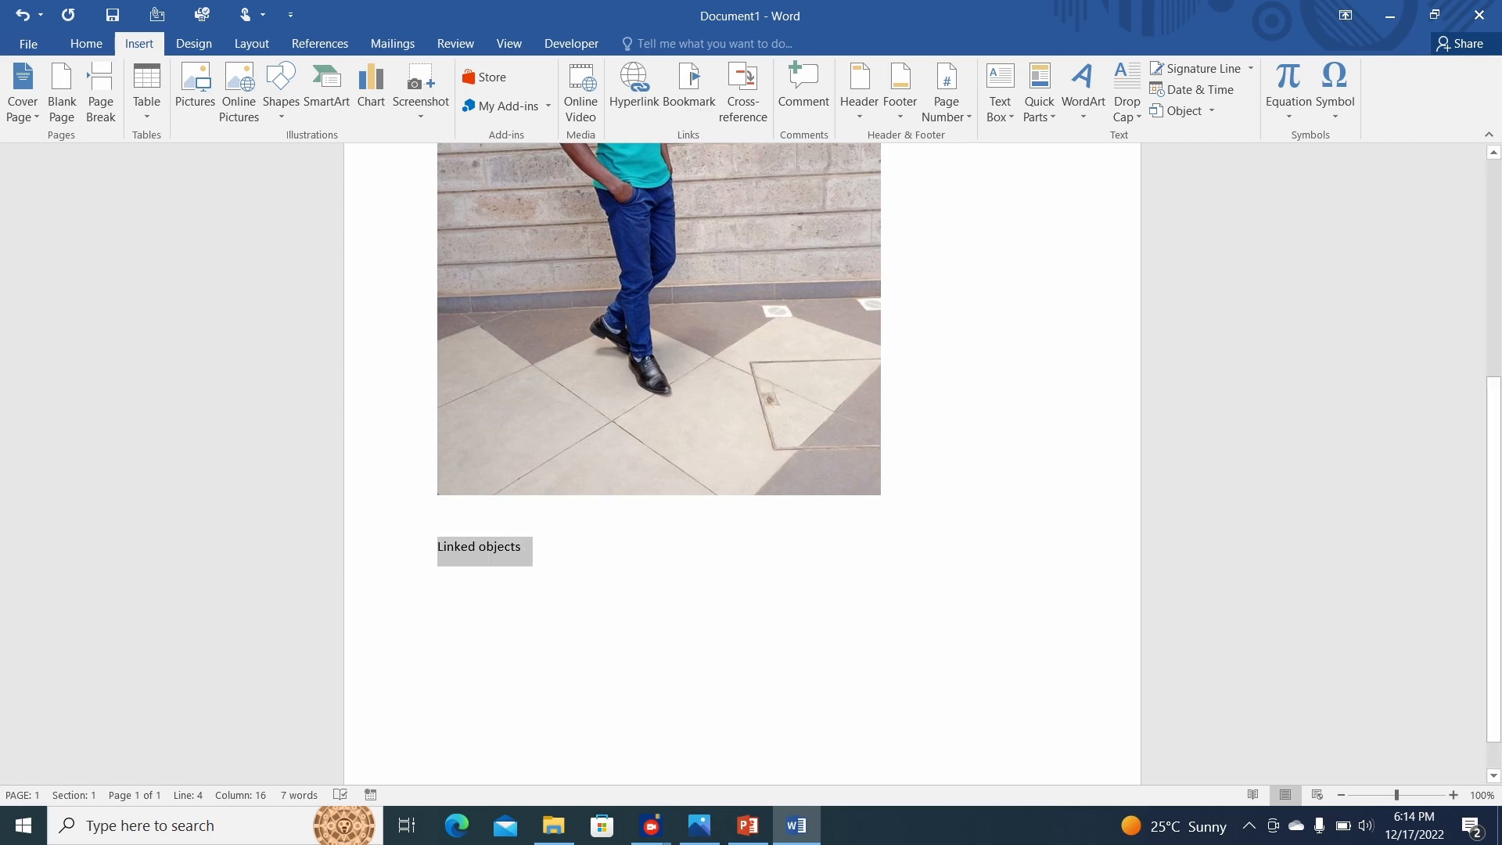
{"action": "left_click", "coordinate": [524, 546]}
{"action": "key", "text": "Return"}
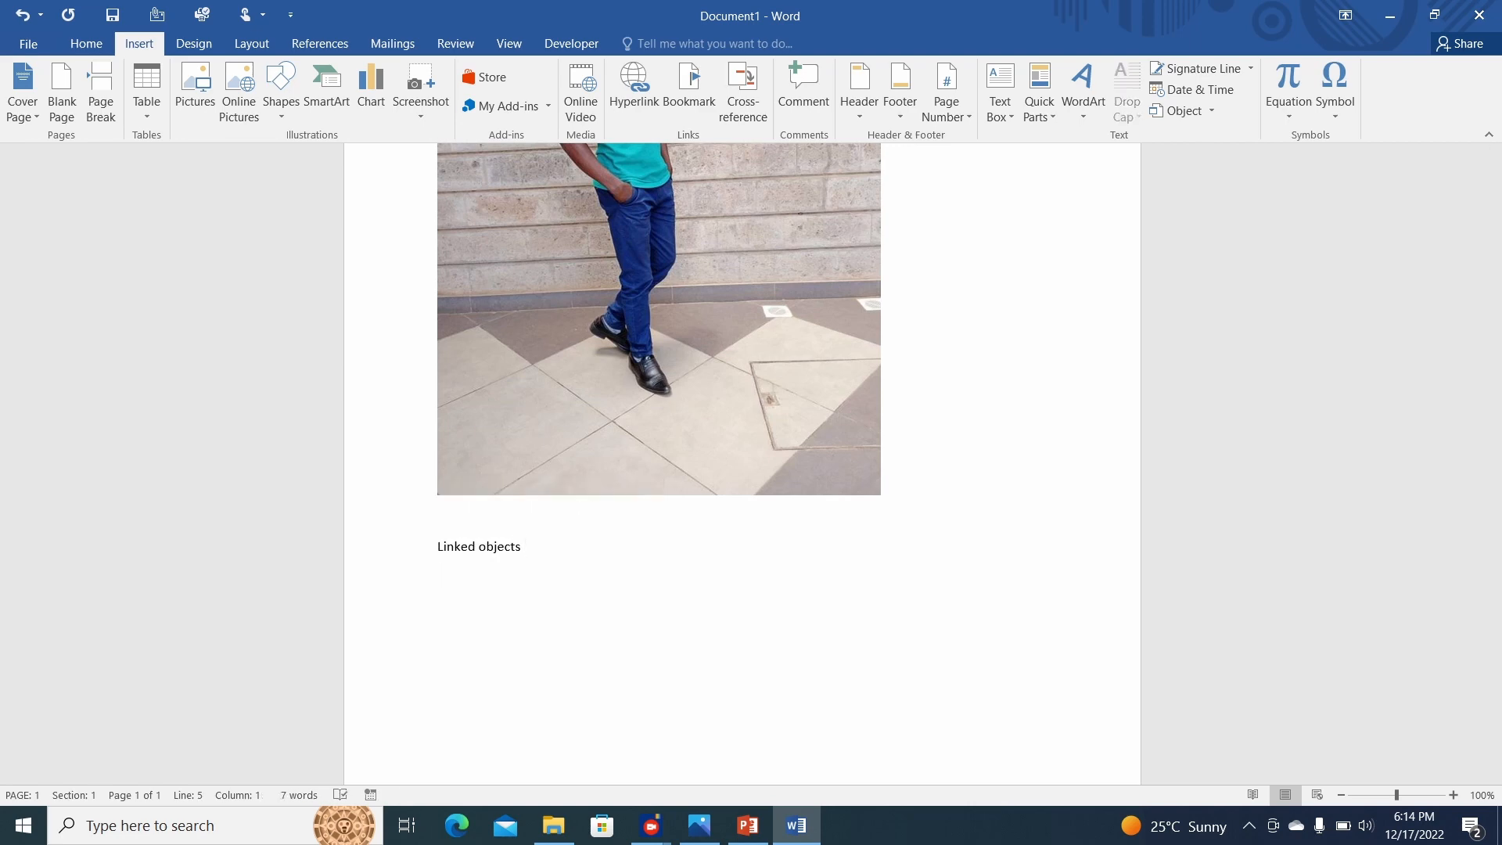
{"action": "type", "text": "Embedded object"}
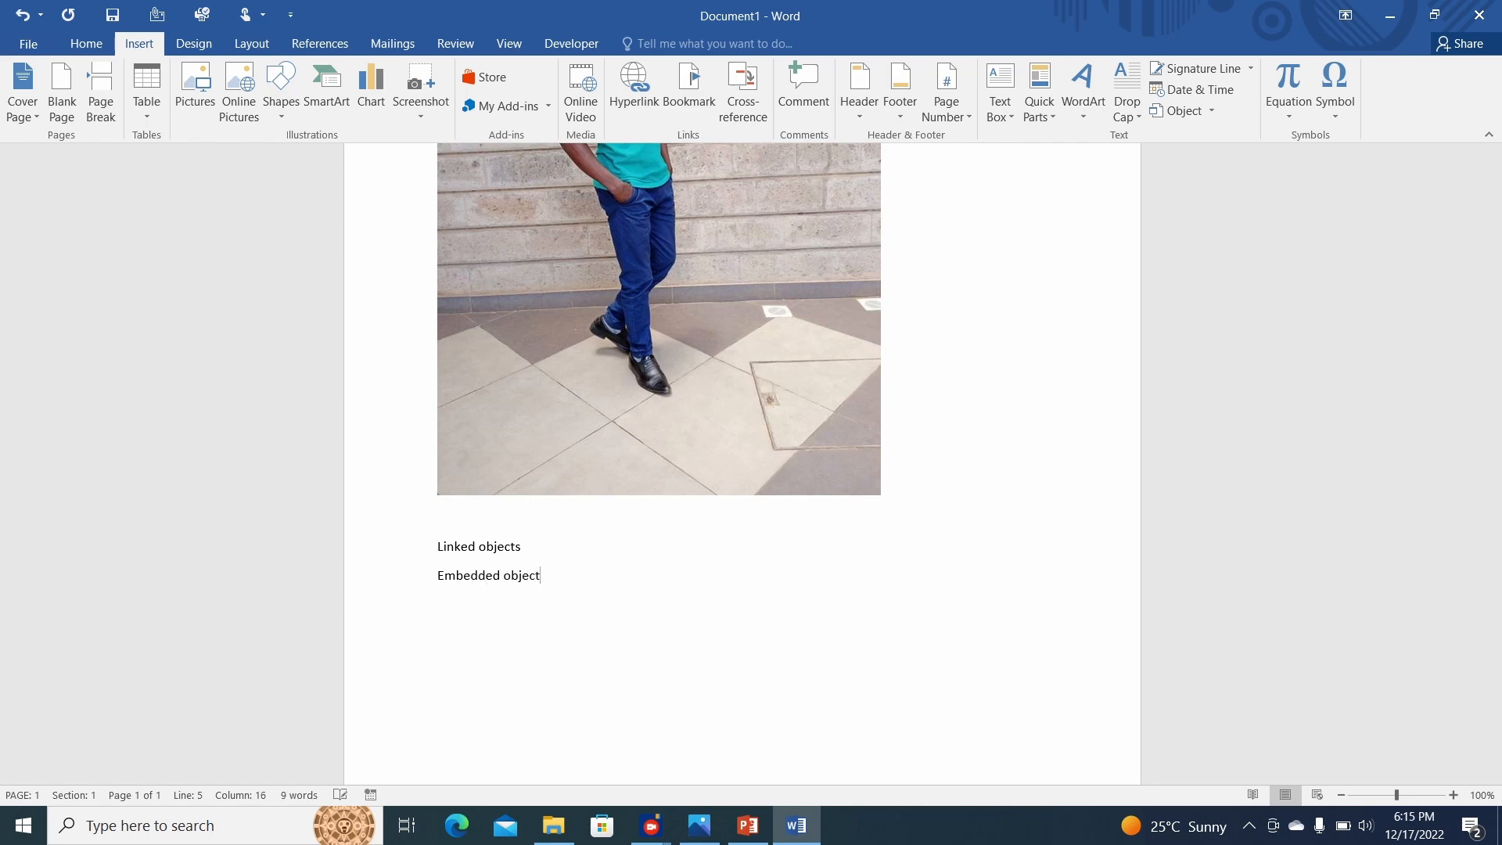
{"action": "left_click", "coordinate": [659, 328]}
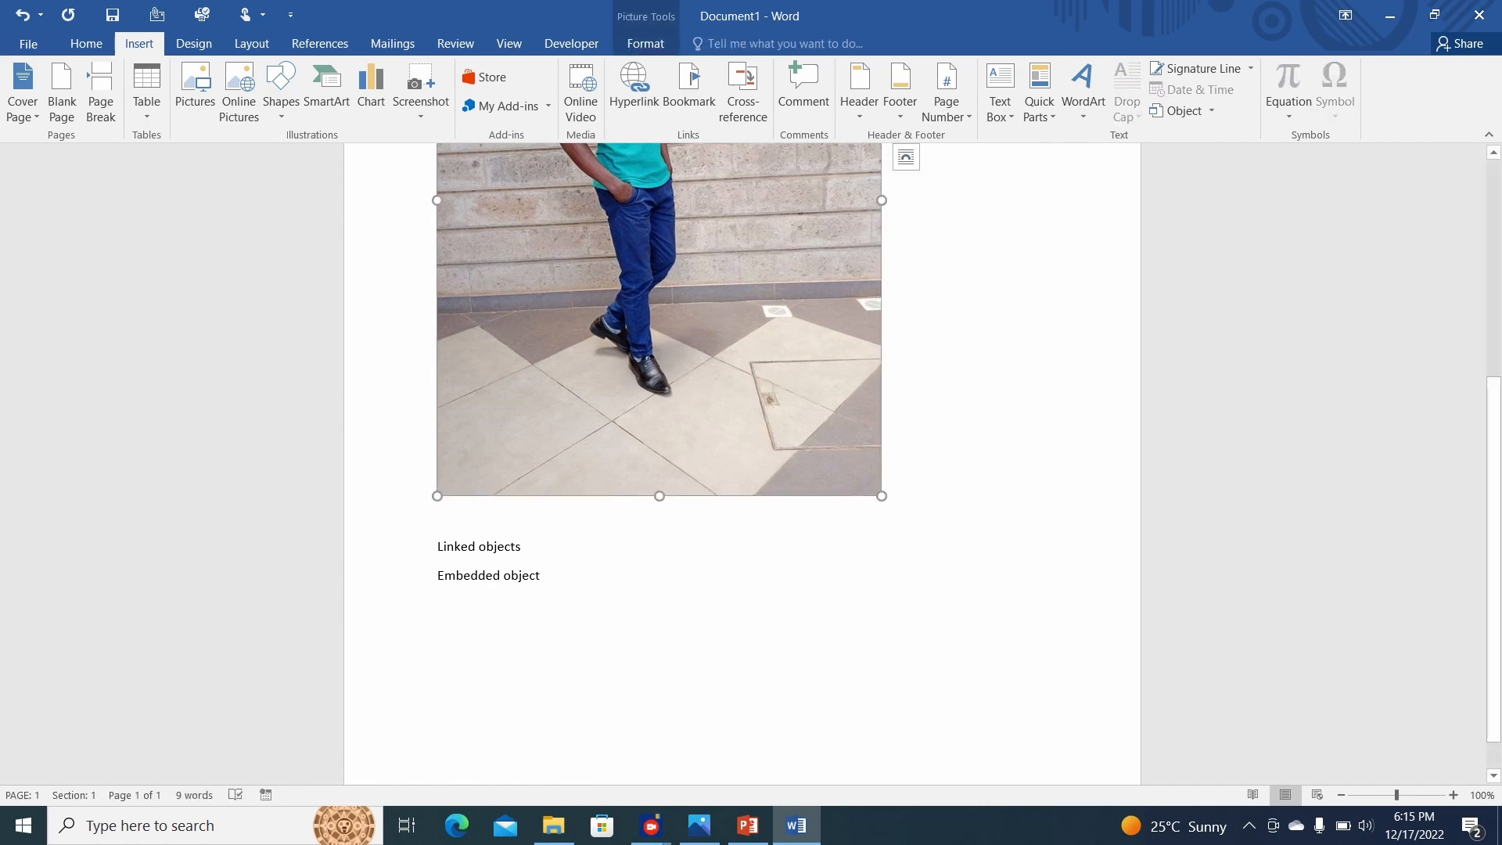
{"action": "scroll", "coordinate": [660, 446], "scroll_direction": "up", "scroll_amount": 5}
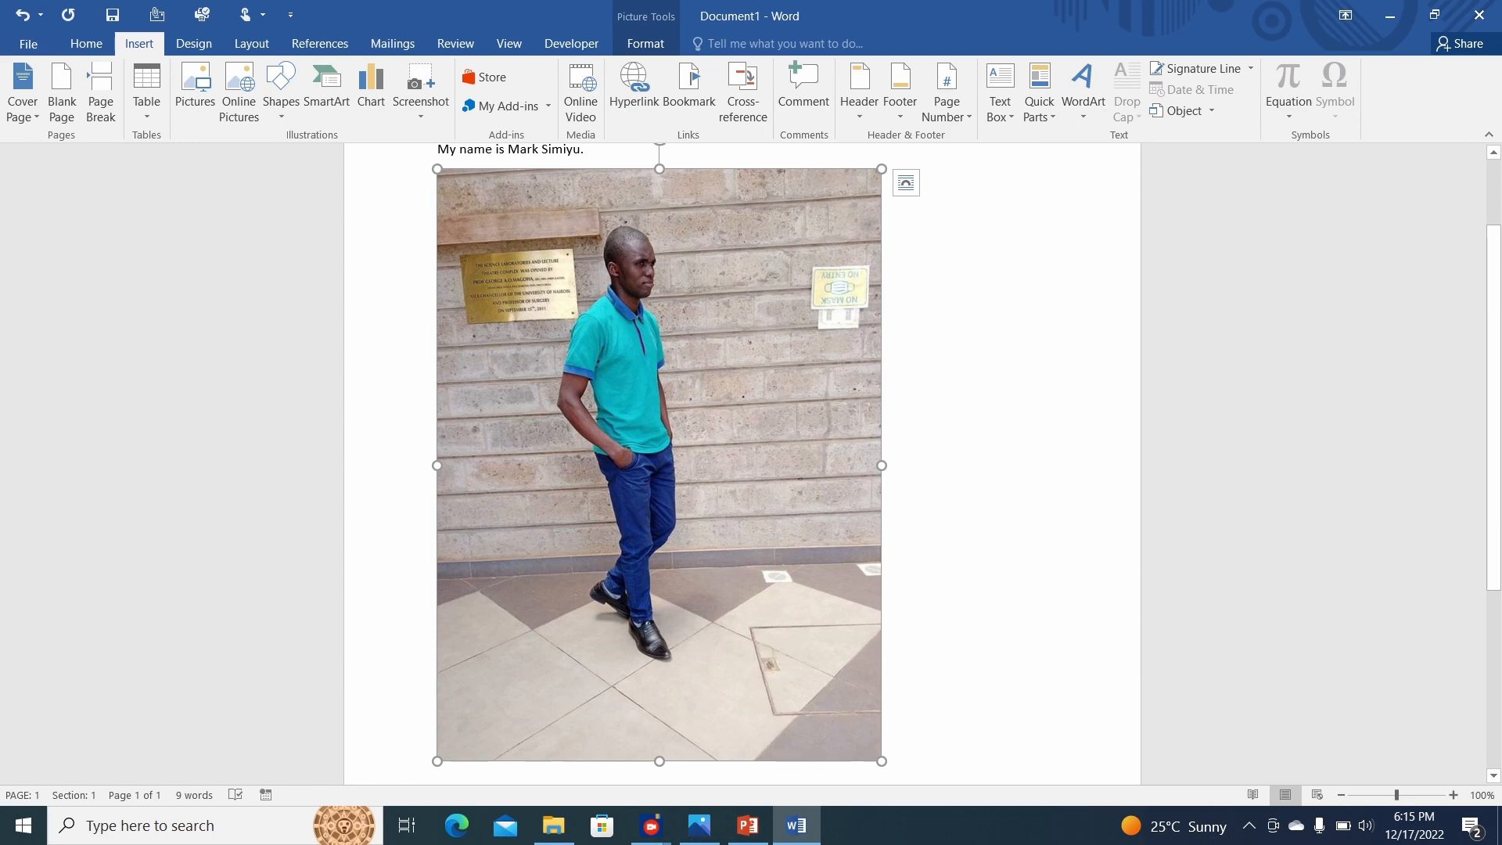
{"action": "left_click", "coordinate": [885, 747]}
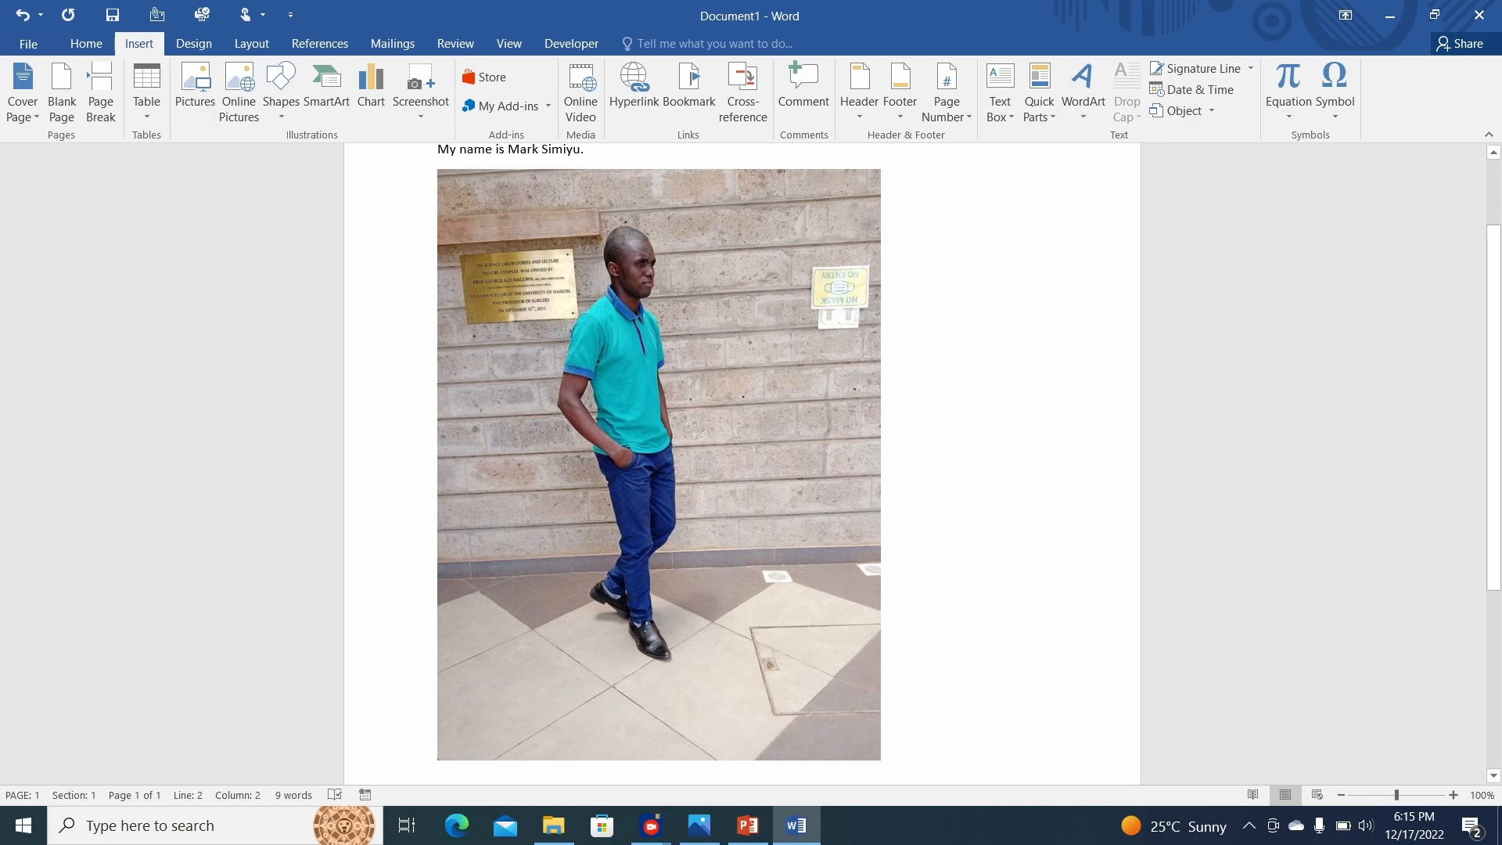
Step: Switch to PowerPoint and read slide 4, "Creating a document from a template"
{"action": "left_click", "coordinate": [747, 825]}
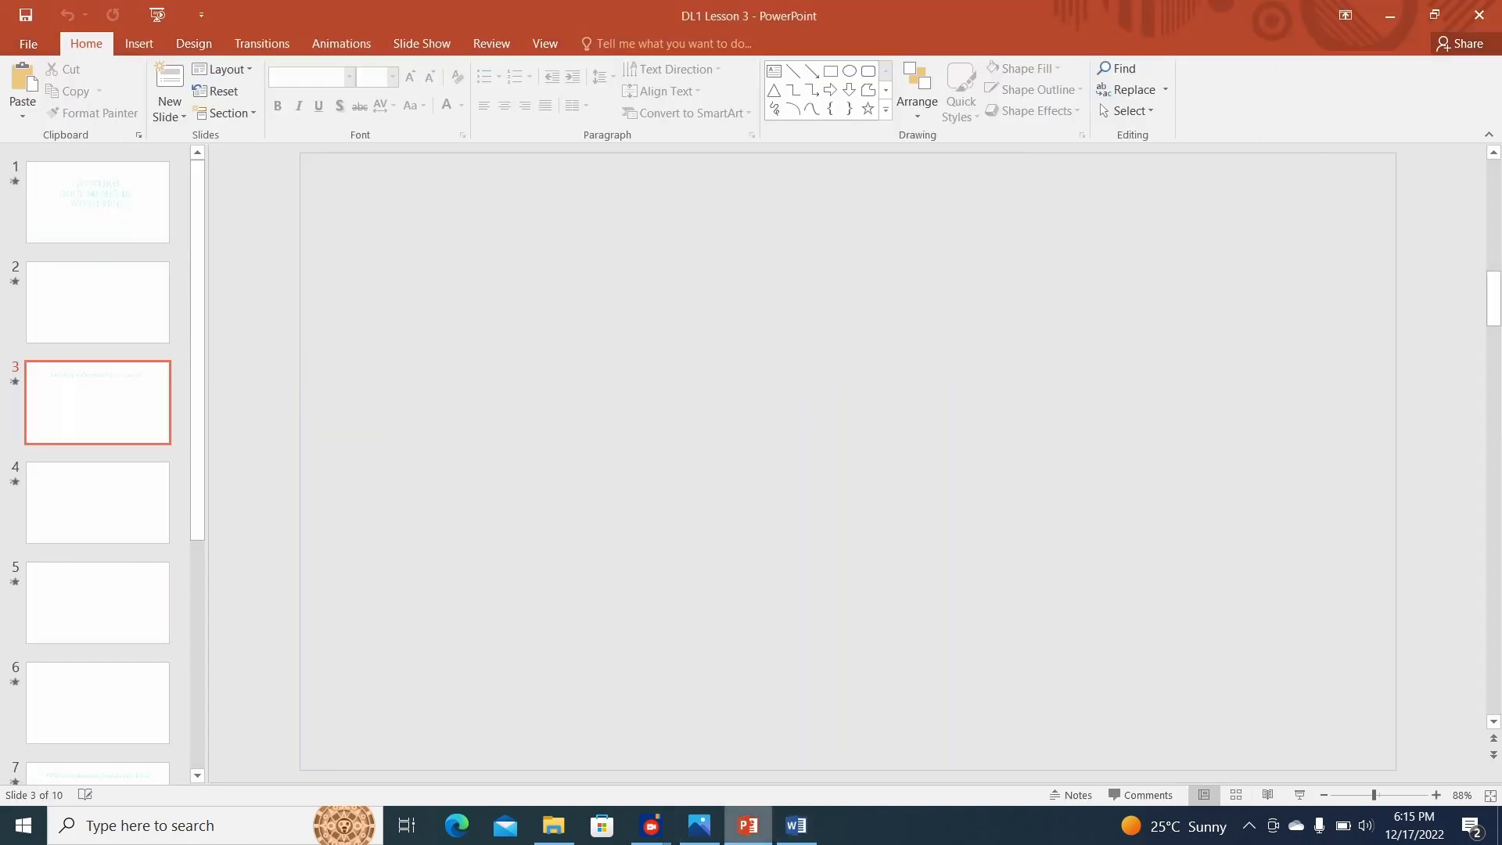
{"action": "left_click", "coordinate": [98, 503]}
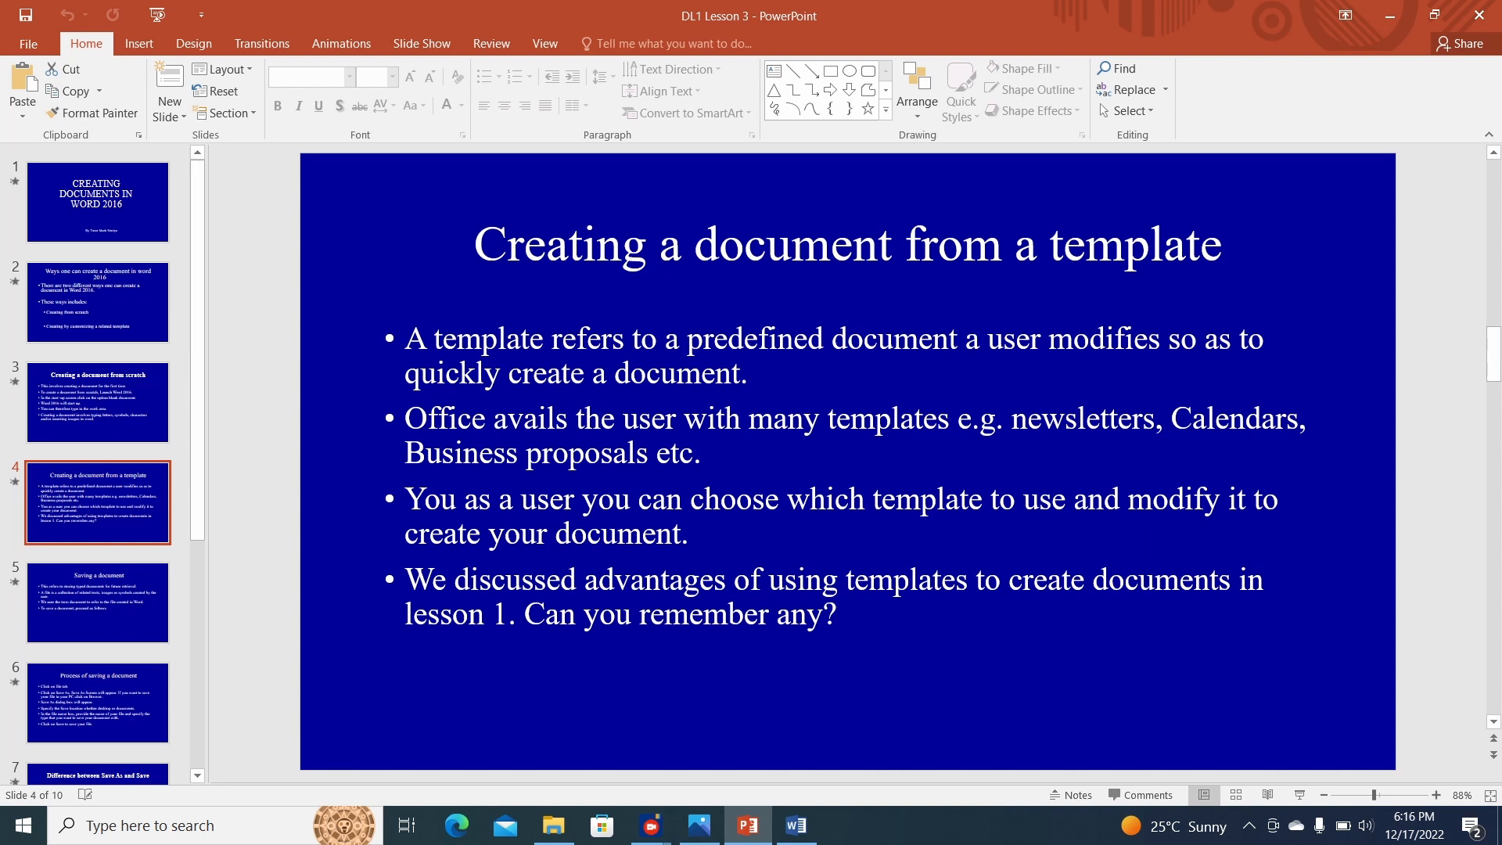
Step: Switch to Word, close the document without saving its changes, and exit the program
{"action": "left_click", "coordinate": [795, 825]}
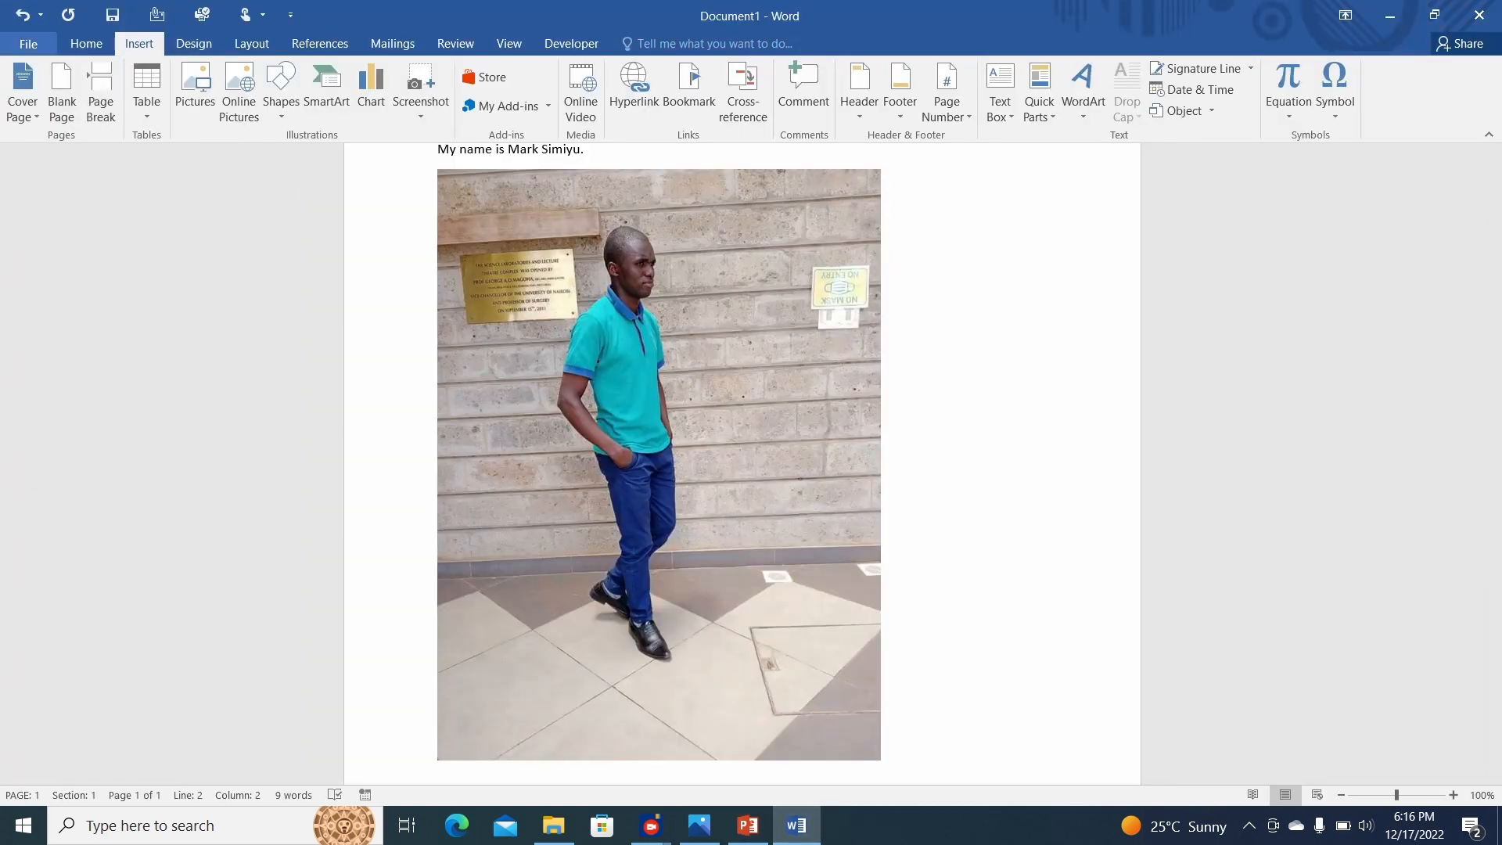
{"action": "left_click", "coordinate": [28, 43]}
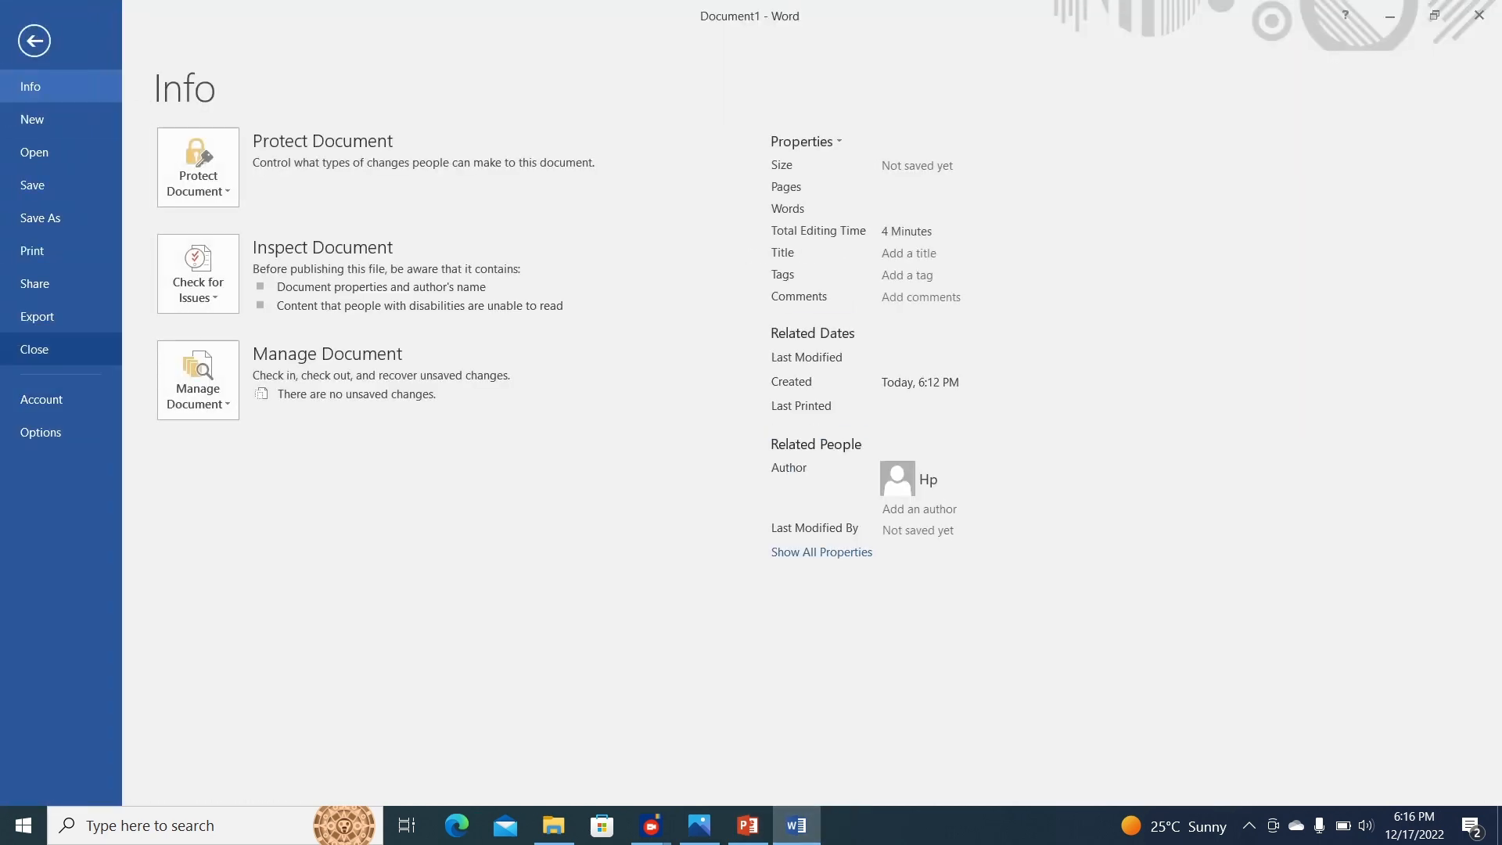
{"action": "left_click", "coordinate": [34, 349]}
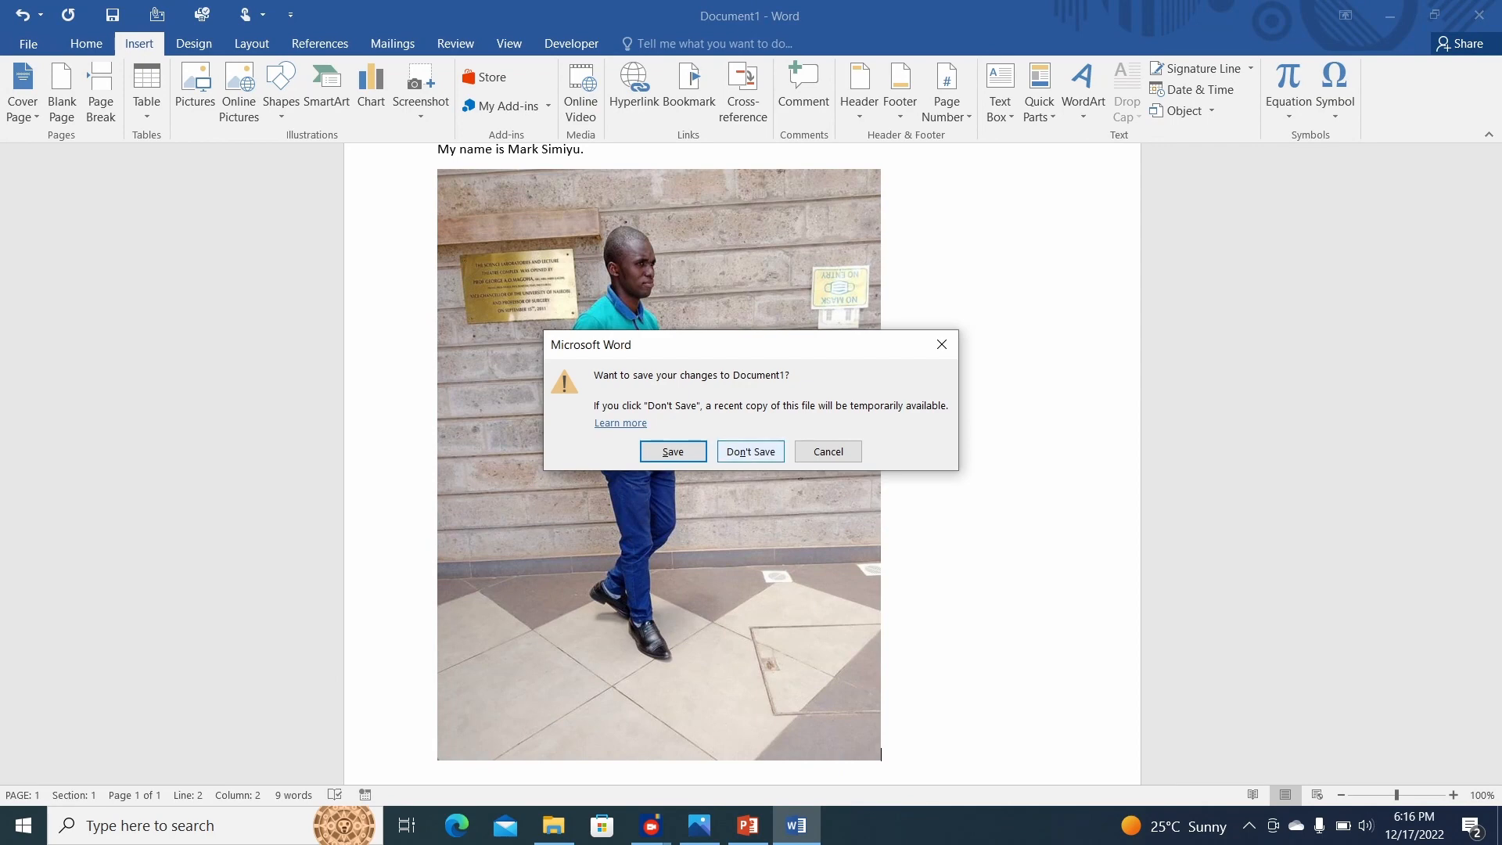
{"action": "left_click", "coordinate": [750, 451]}
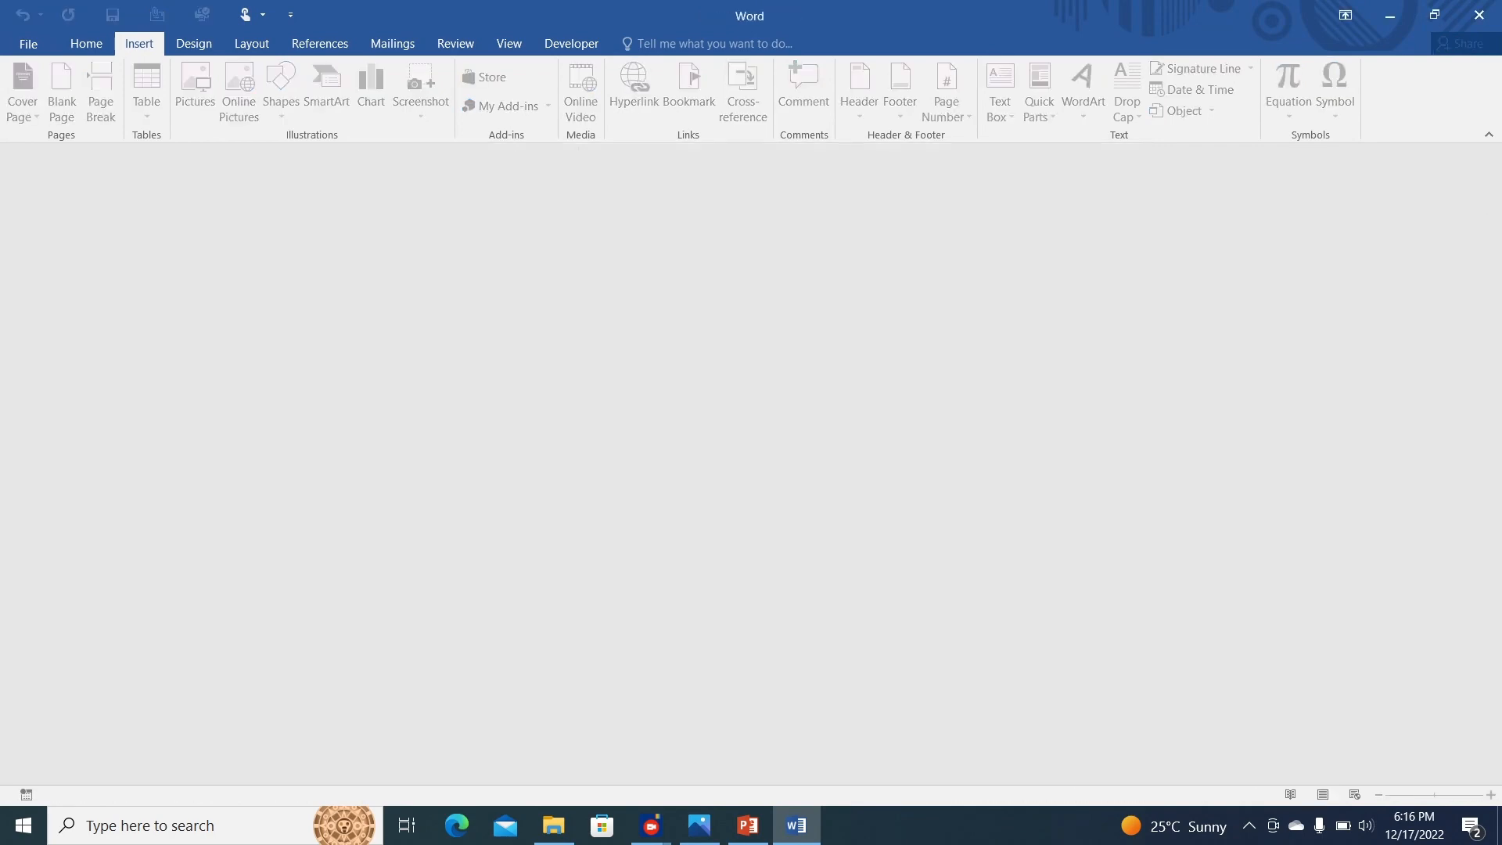
{"action": "left_click", "coordinate": [1478, 15]}
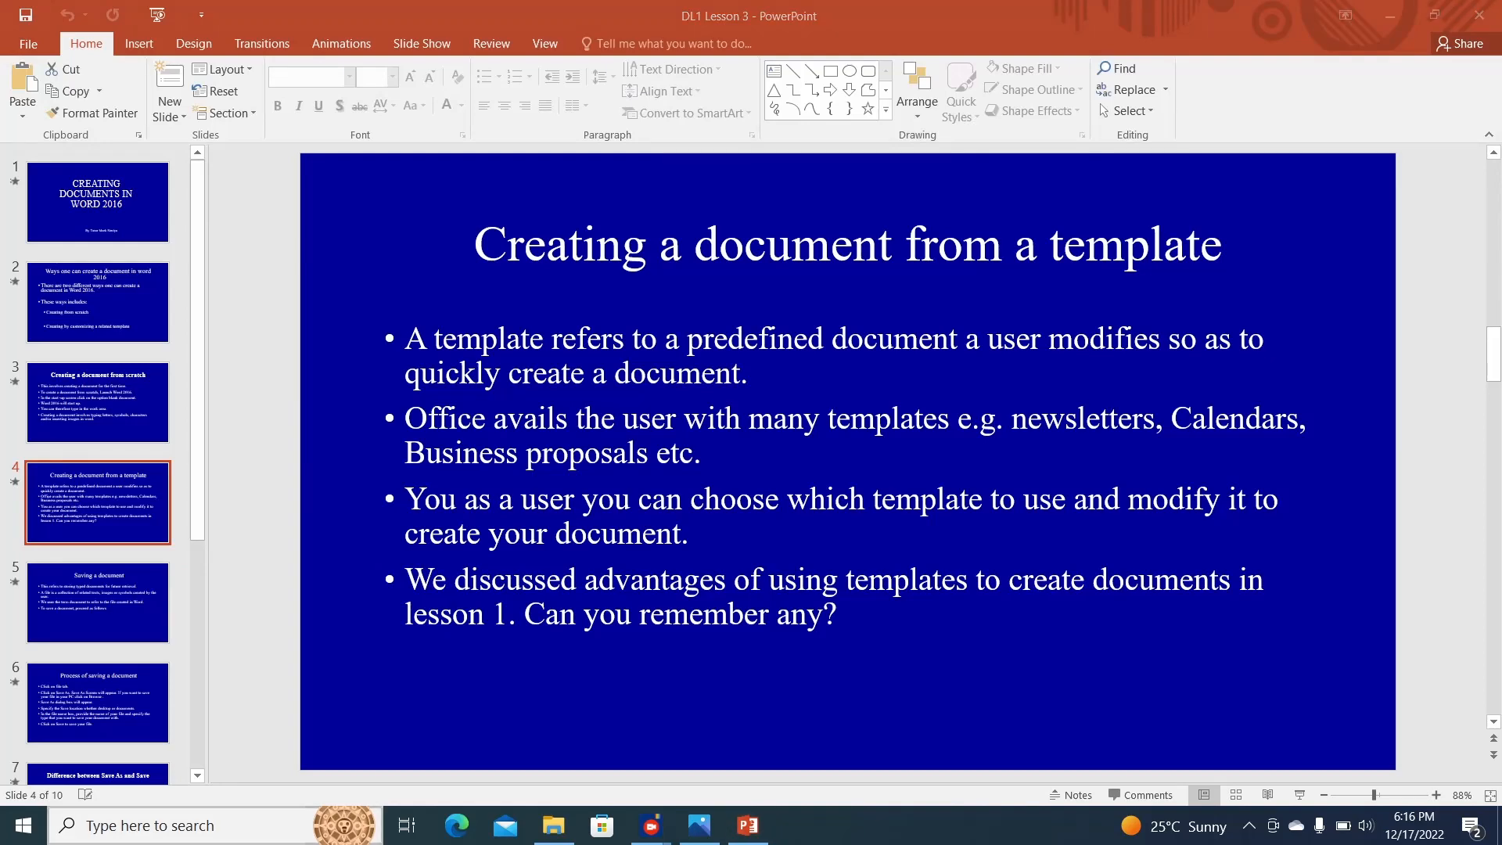
Step: Search Windows for "Word 2016" and launch the app
{"action": "key", "text": "super+s"}
{"action": "type", "text": "W"}
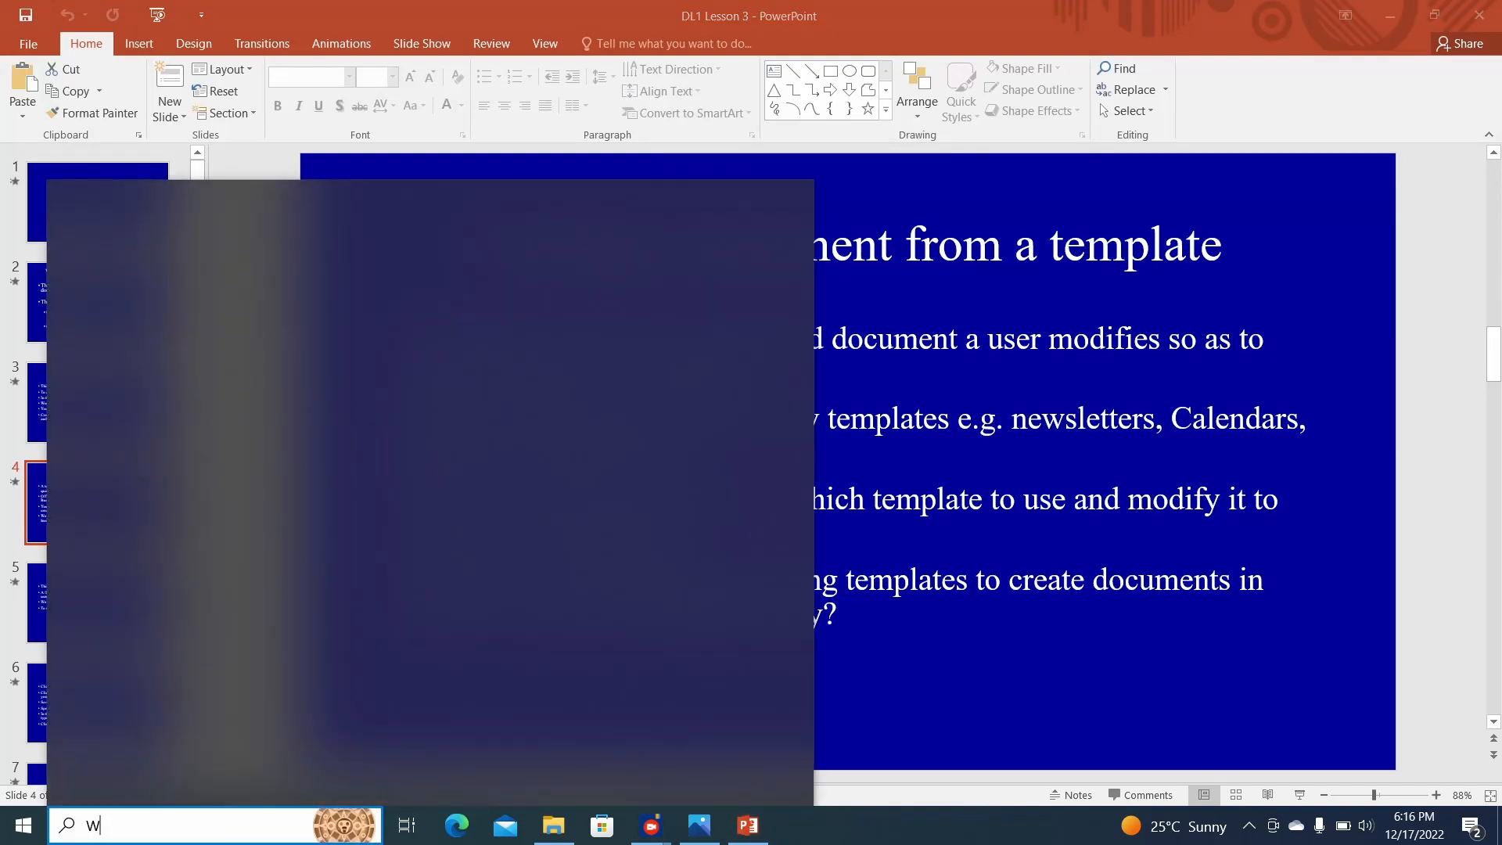
{"action": "type", "text": "ord "}
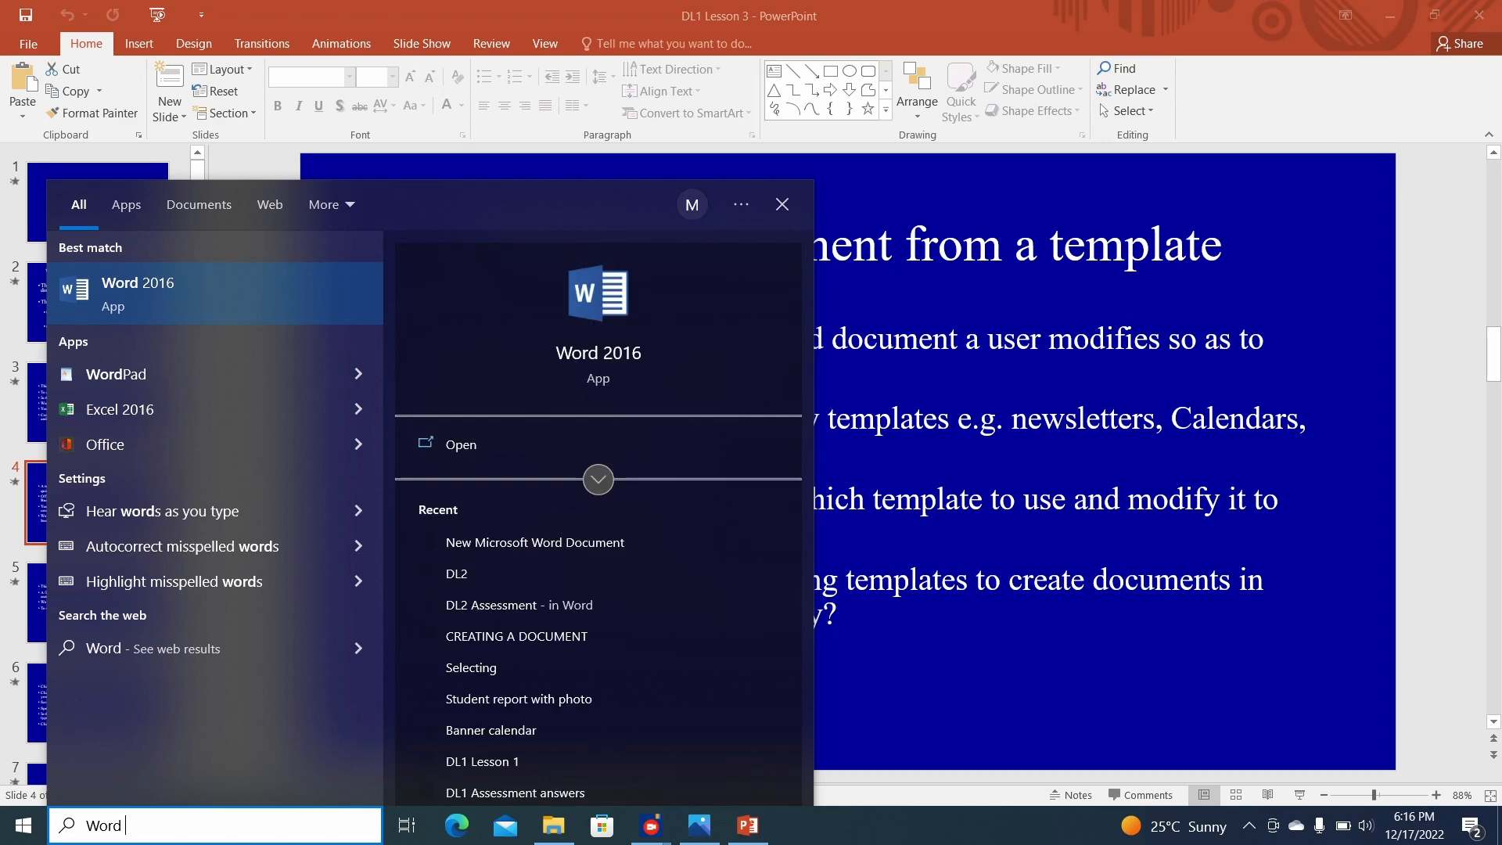
{"action": "type", "text": "2016"}
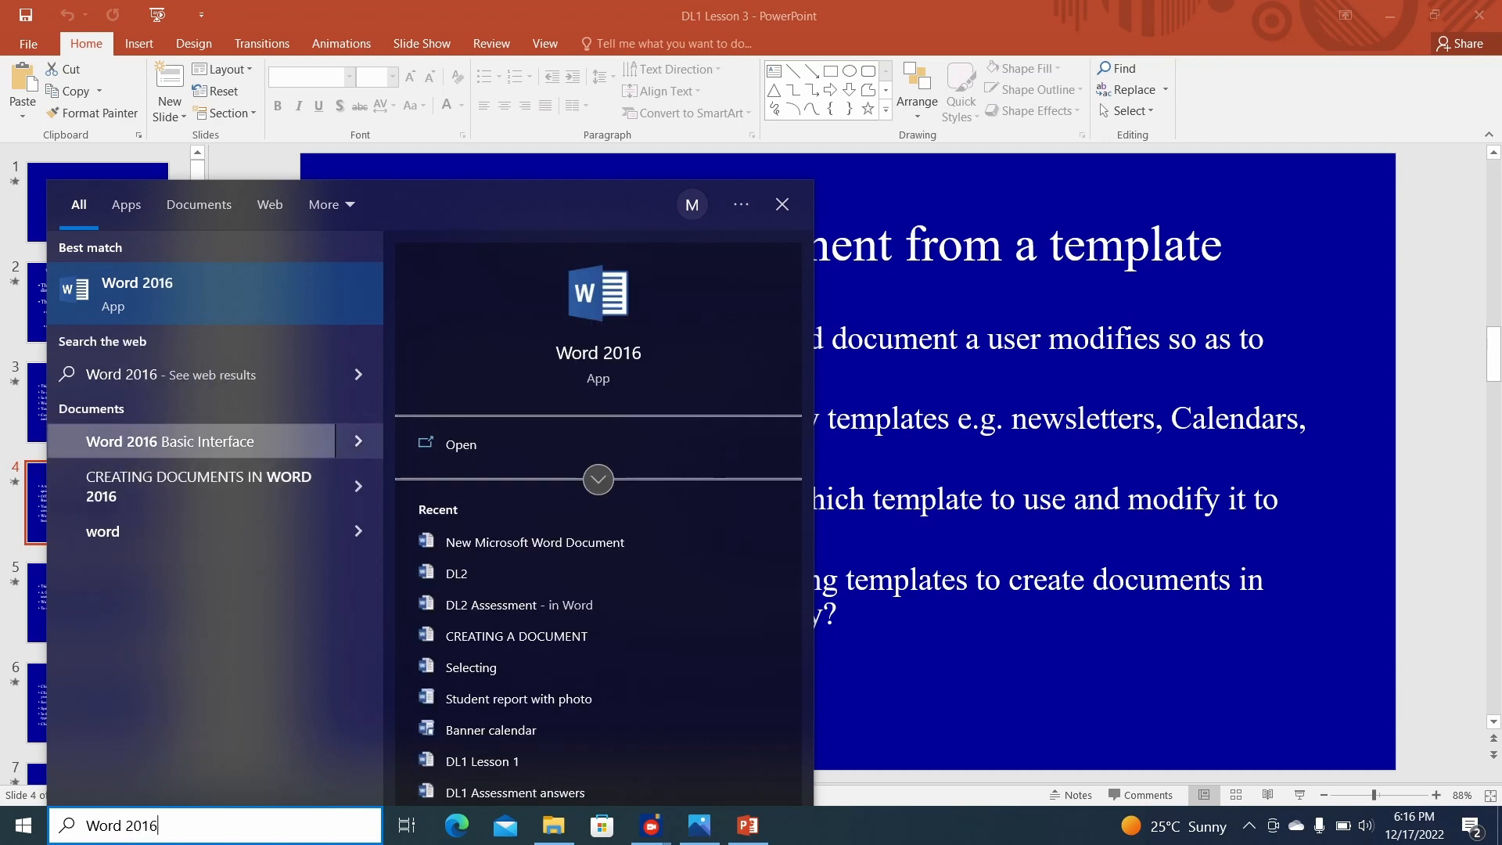
{"action": "key", "text": "Return"}
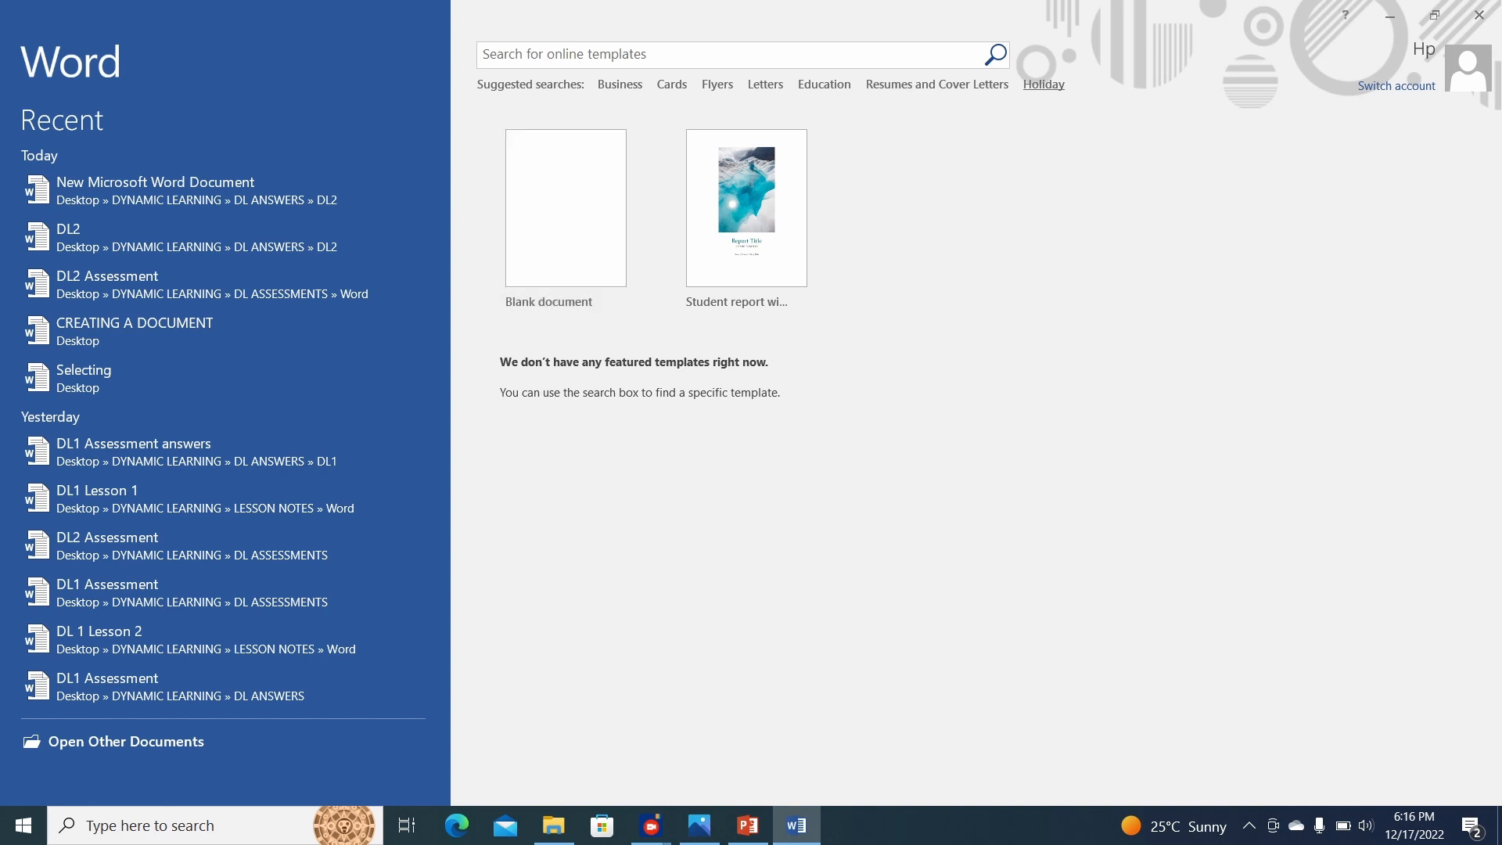
Step: Browse the Holiday template category and create a document from the wooden frame holiday card template
{"action": "left_click", "coordinate": [1044, 85]}
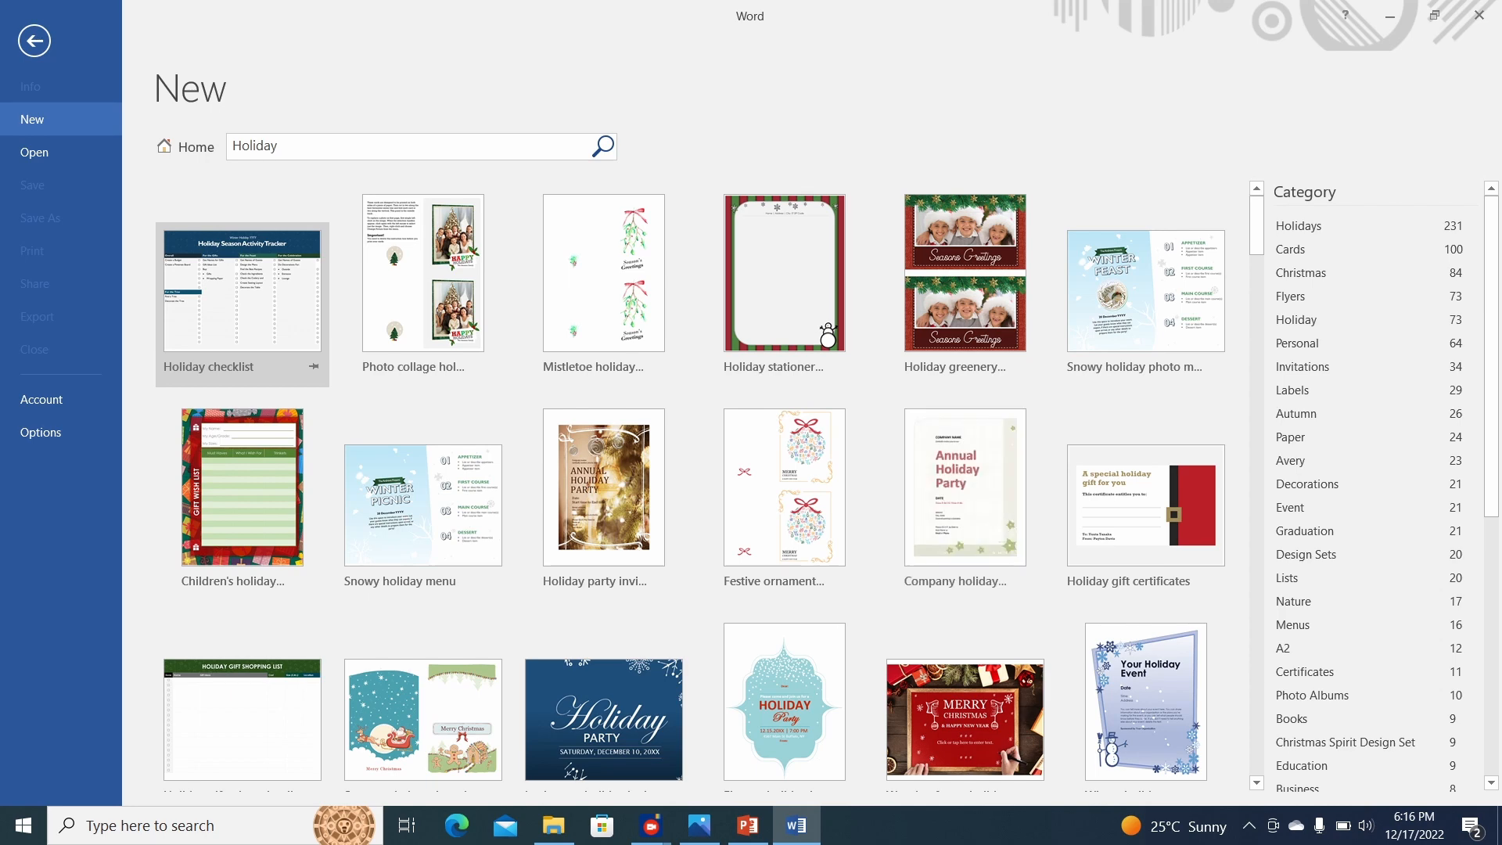
{"action": "scroll", "coordinate": [704, 469], "scroll_direction": "down", "scroll_amount": 4}
{"action": "scroll", "coordinate": [965, 332], "scroll_direction": "down", "scroll_amount": 3}
{"action": "scroll", "coordinate": [964, 332], "scroll_direction": "up", "scroll_amount": 2}
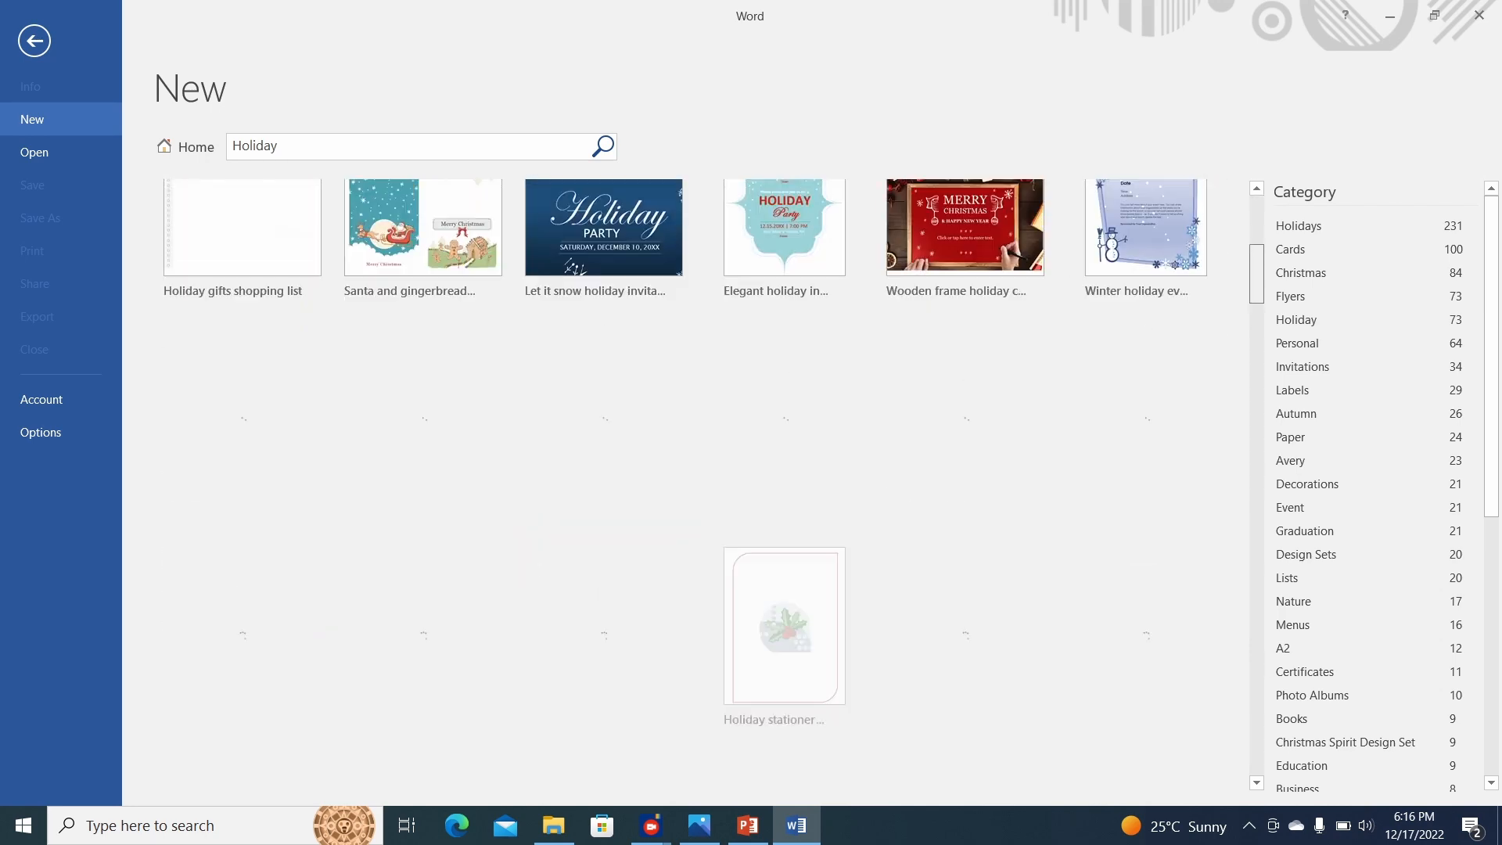
{"action": "left_click", "coordinate": [964, 320]}
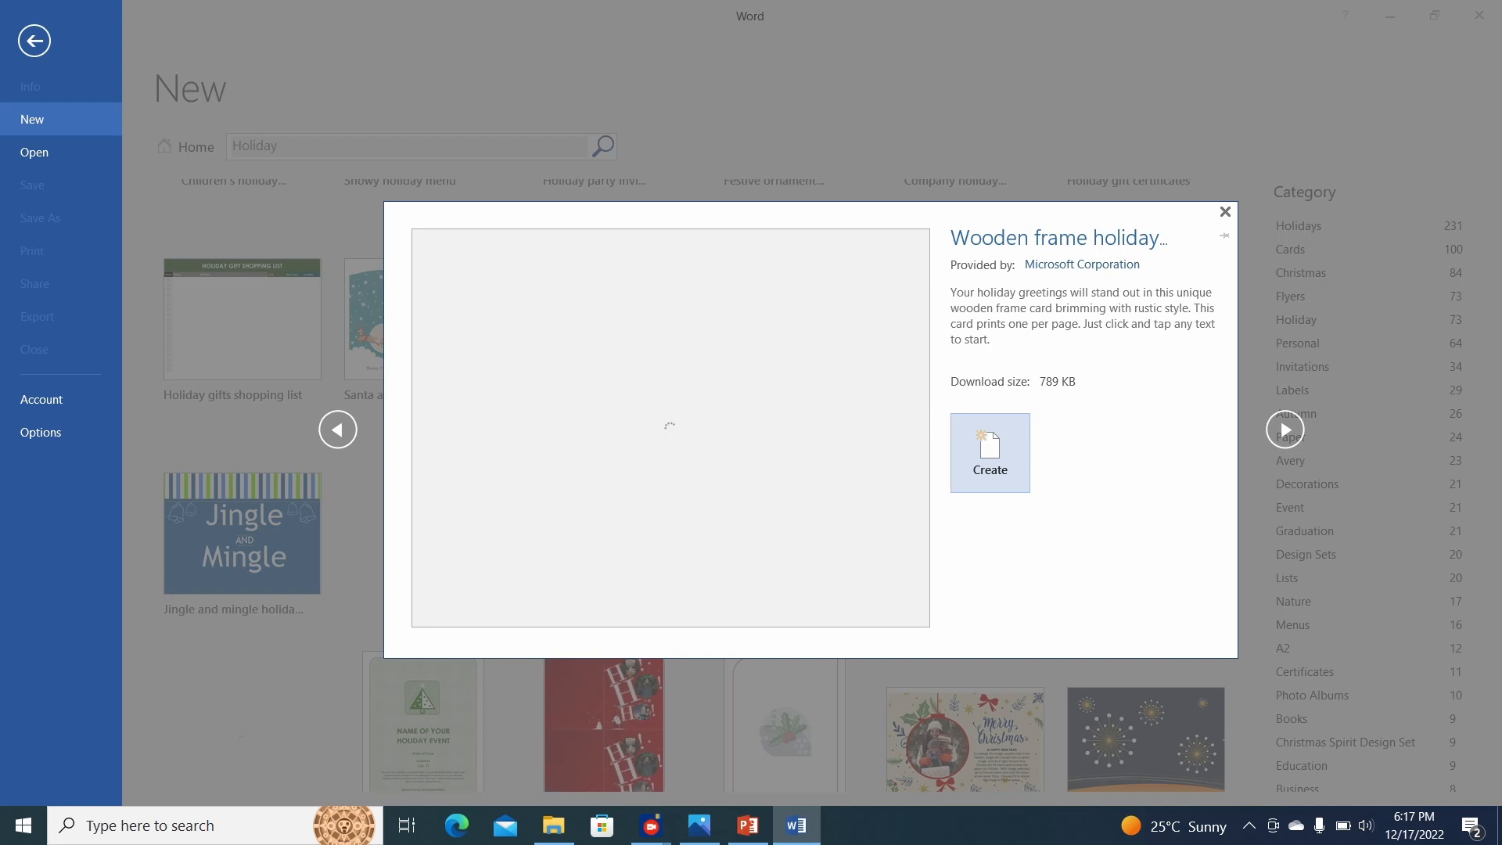
{"action": "left_click", "coordinate": [989, 452]}
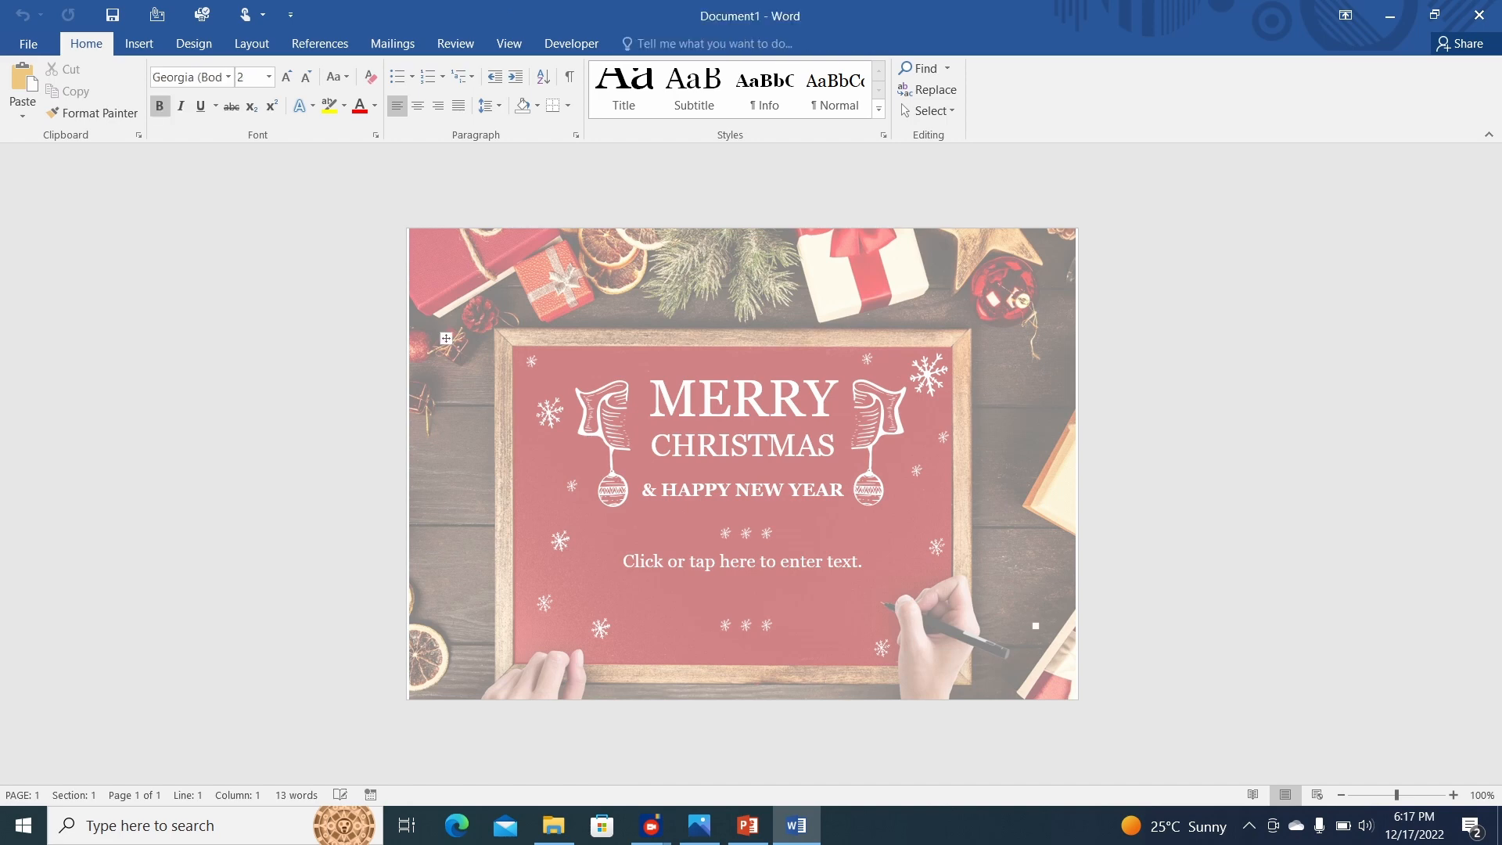
Step: Try replacing the card's placeholder text below "& HAPPY NEW YEAR" with "bncbnxcbhxc", and delete the sample text
{"action": "left_click", "coordinate": [742, 562]}
{"action": "type", "text": "bncbnxcbhxc"}
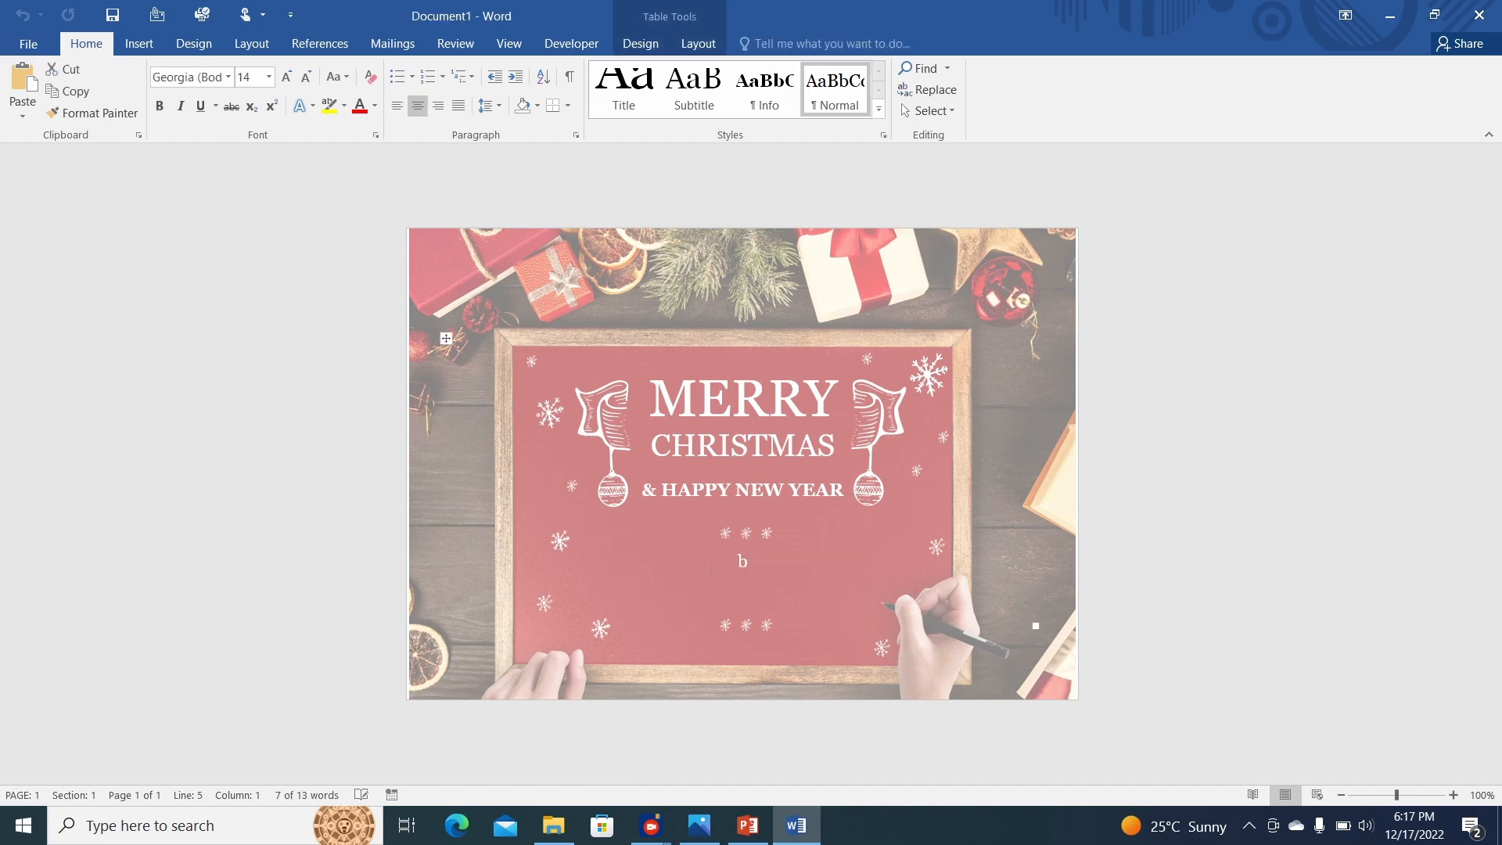
{"action": "key", "text": "BackSpace"}
{"action": "key", "text": "BackSpace"}
{"action": "key", "text": "BackSpace"}
{"action": "key", "text": "BackSpace"}
{"action": "key", "text": "BackSpace"}
{"action": "key", "text": "BackSpace"}
{"action": "key", "text": "BackSpace"}
{"action": "key", "text": "BackSpace"}
{"action": "key", "text": "BackSpace"}
{"action": "key", "text": "BackSpace"}
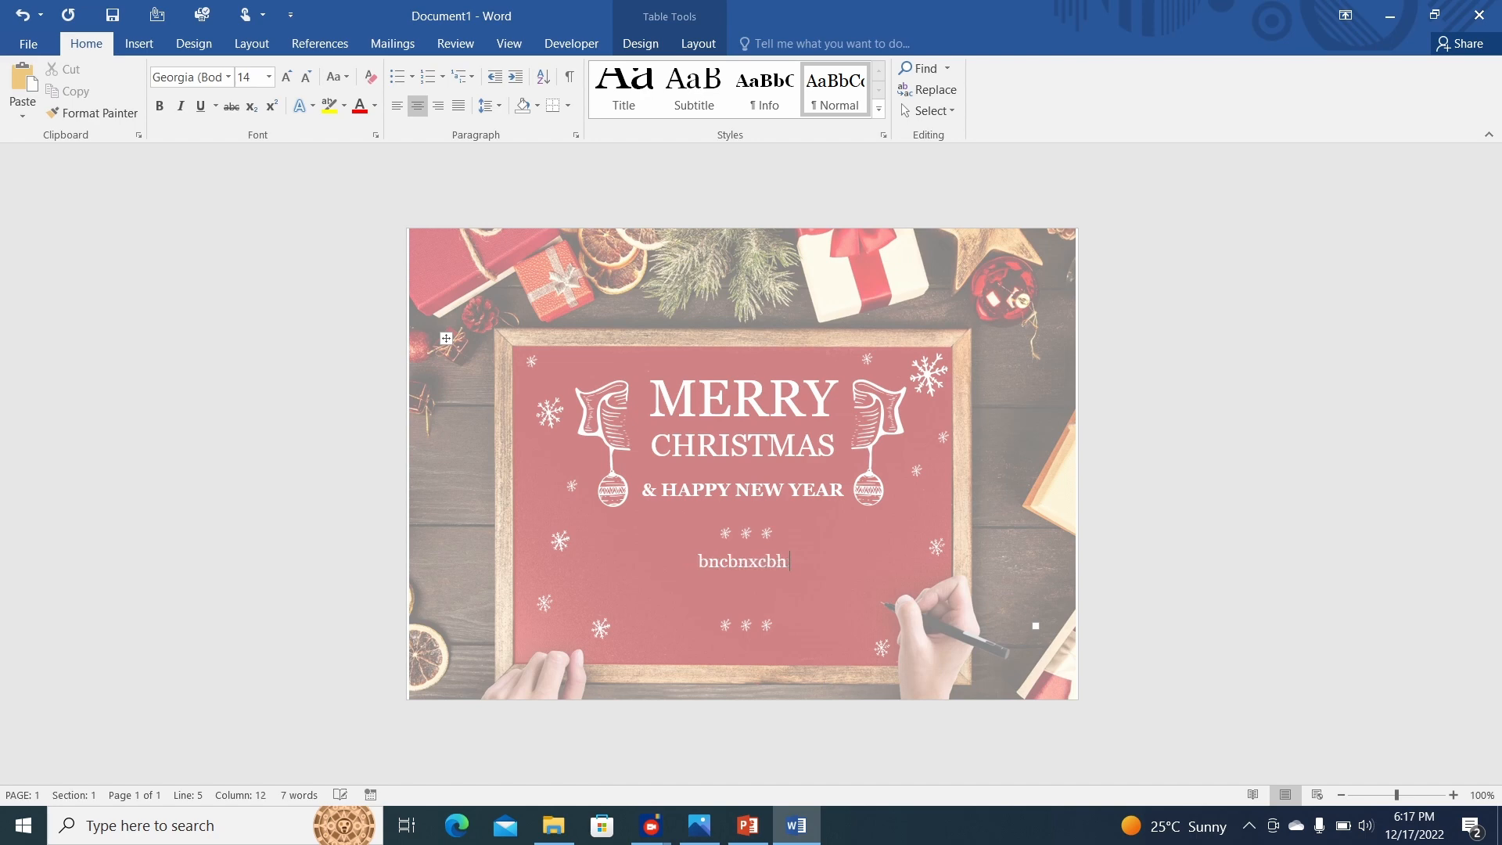
{"action": "key", "text": "BackSpace"}
Step: Close the holiday card without saving and relaunch Word 2016 through the Windows search
{"action": "left_click", "coordinate": [1478, 14]}
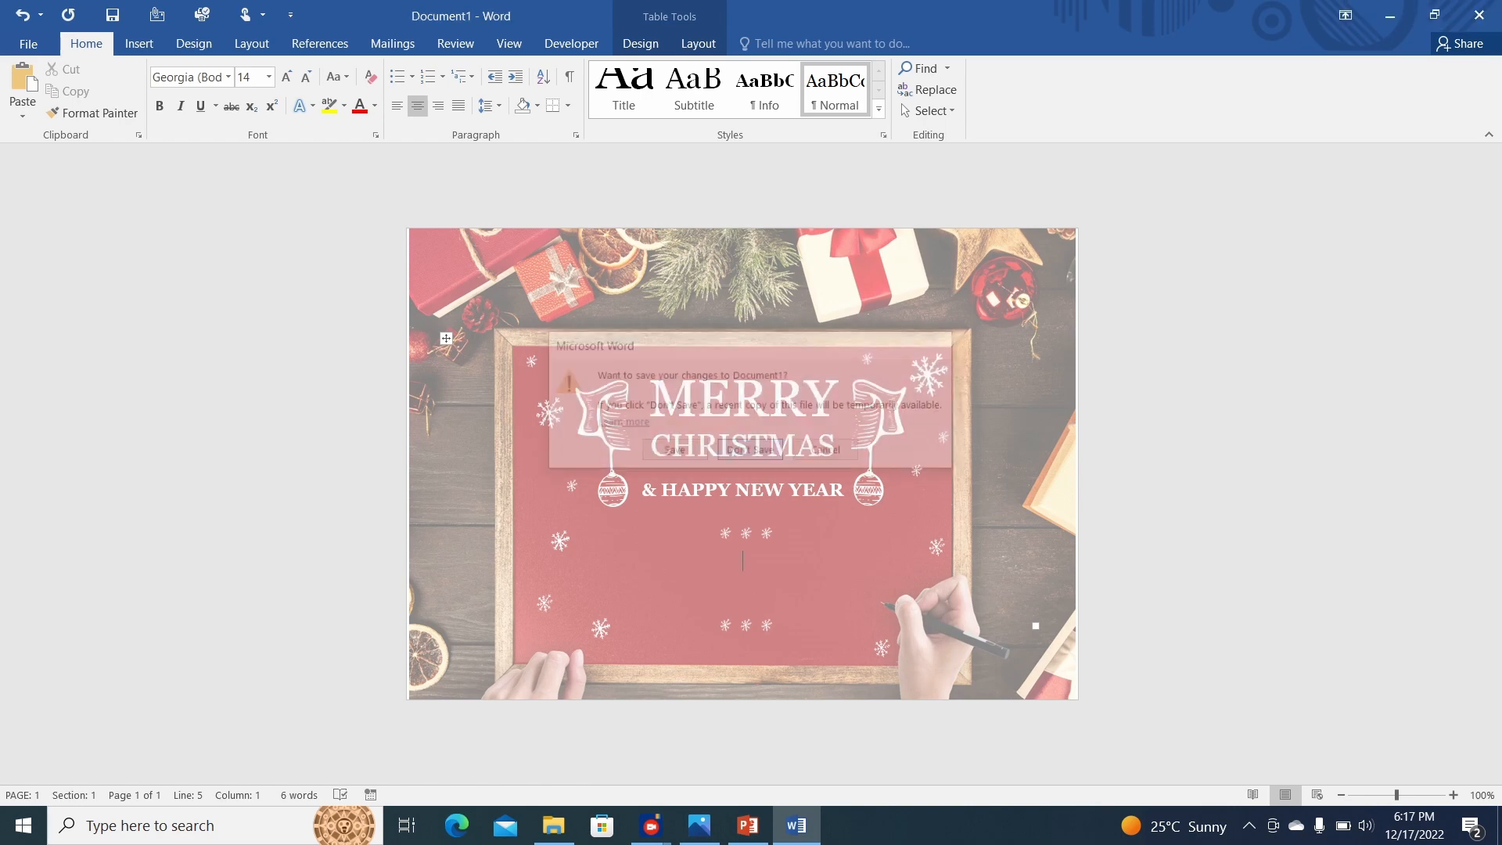
{"action": "left_click", "coordinate": [751, 451]}
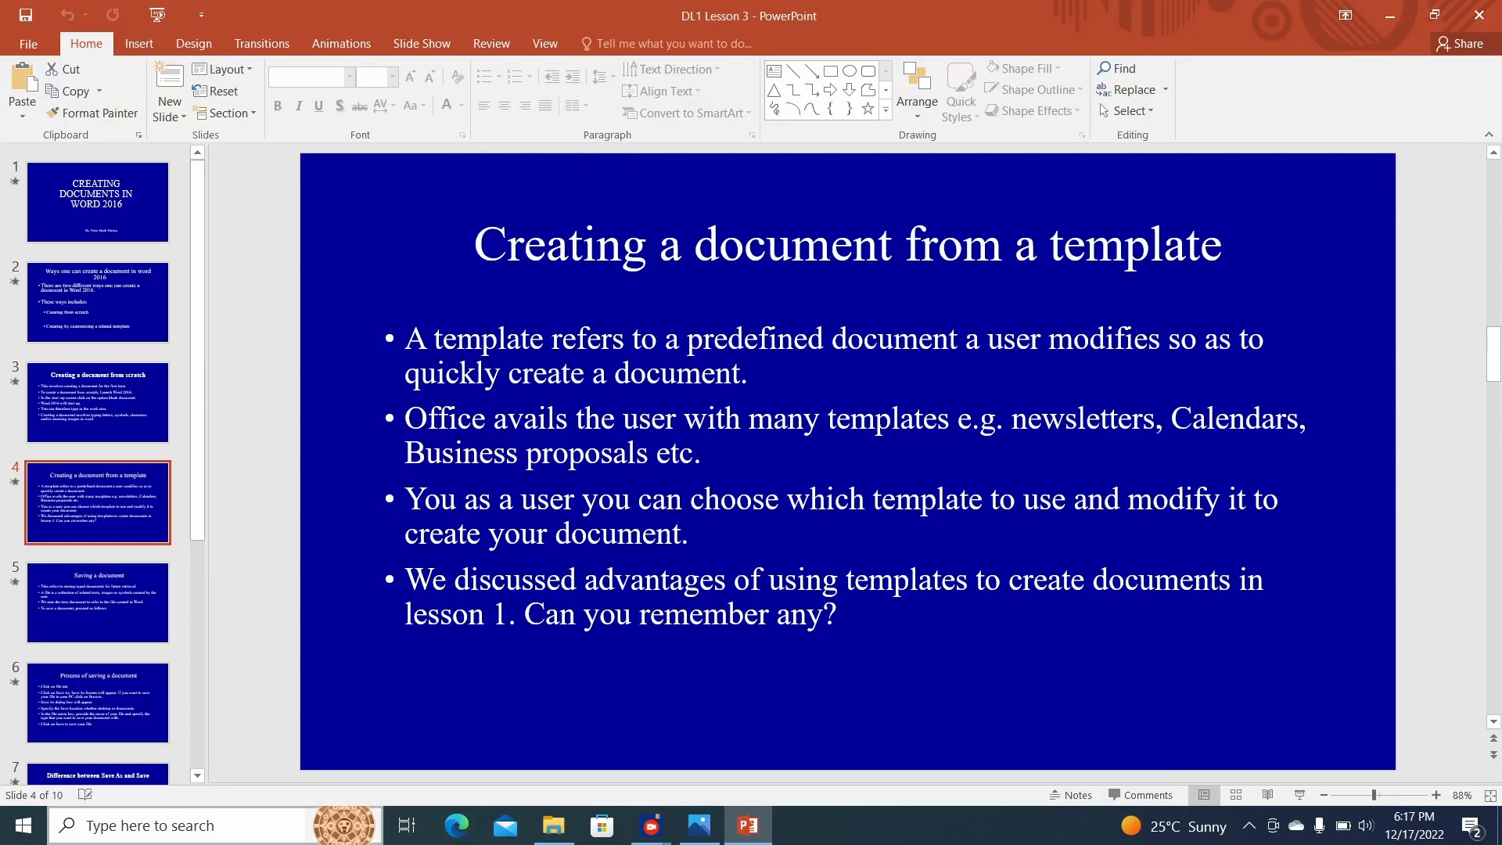
{"action": "left_click", "coordinate": [23, 825]}
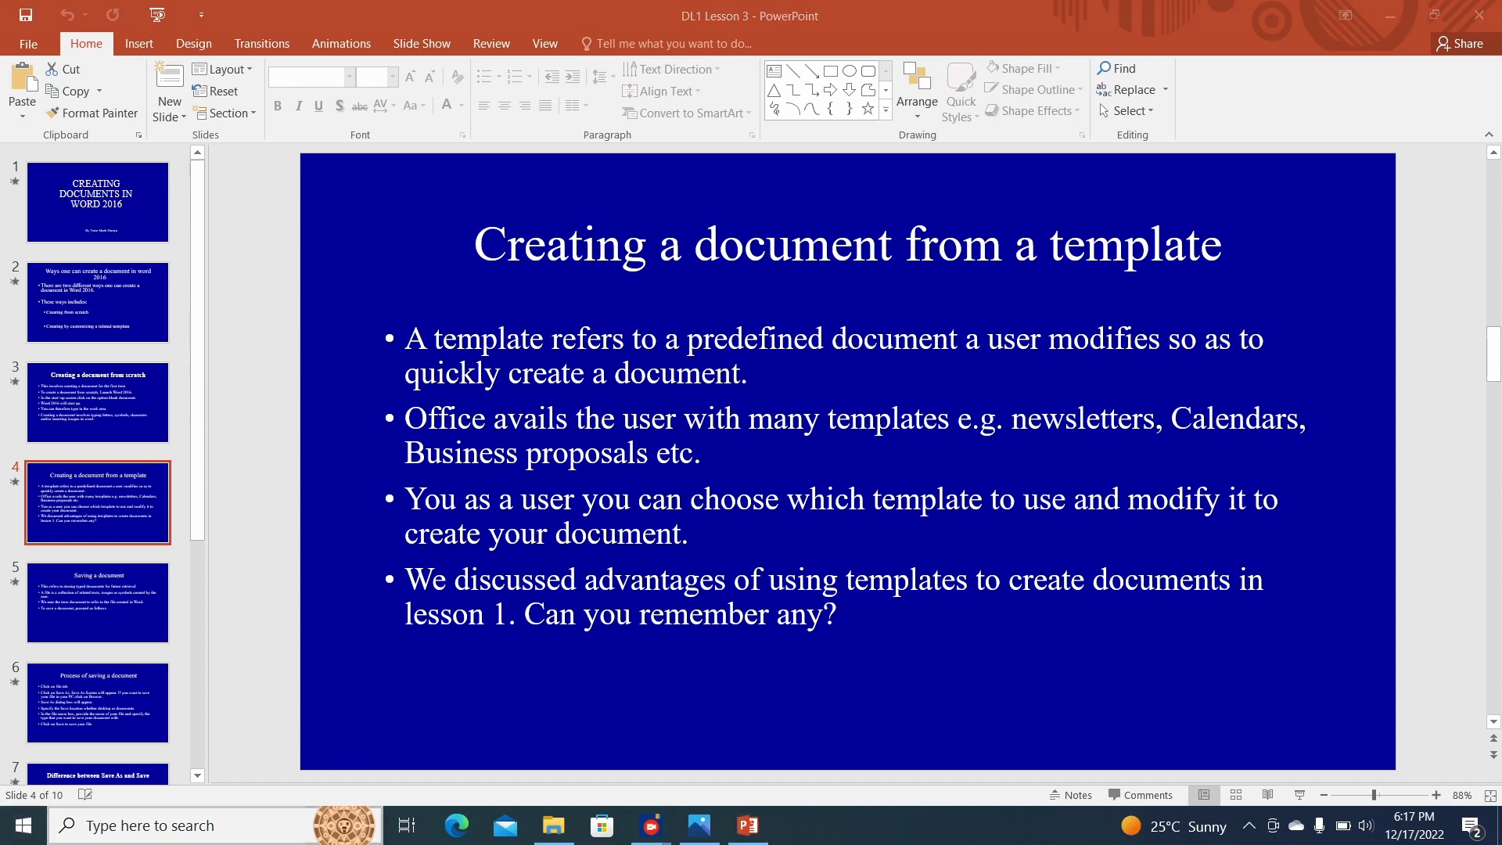
{"action": "type", "text": "Wo"}
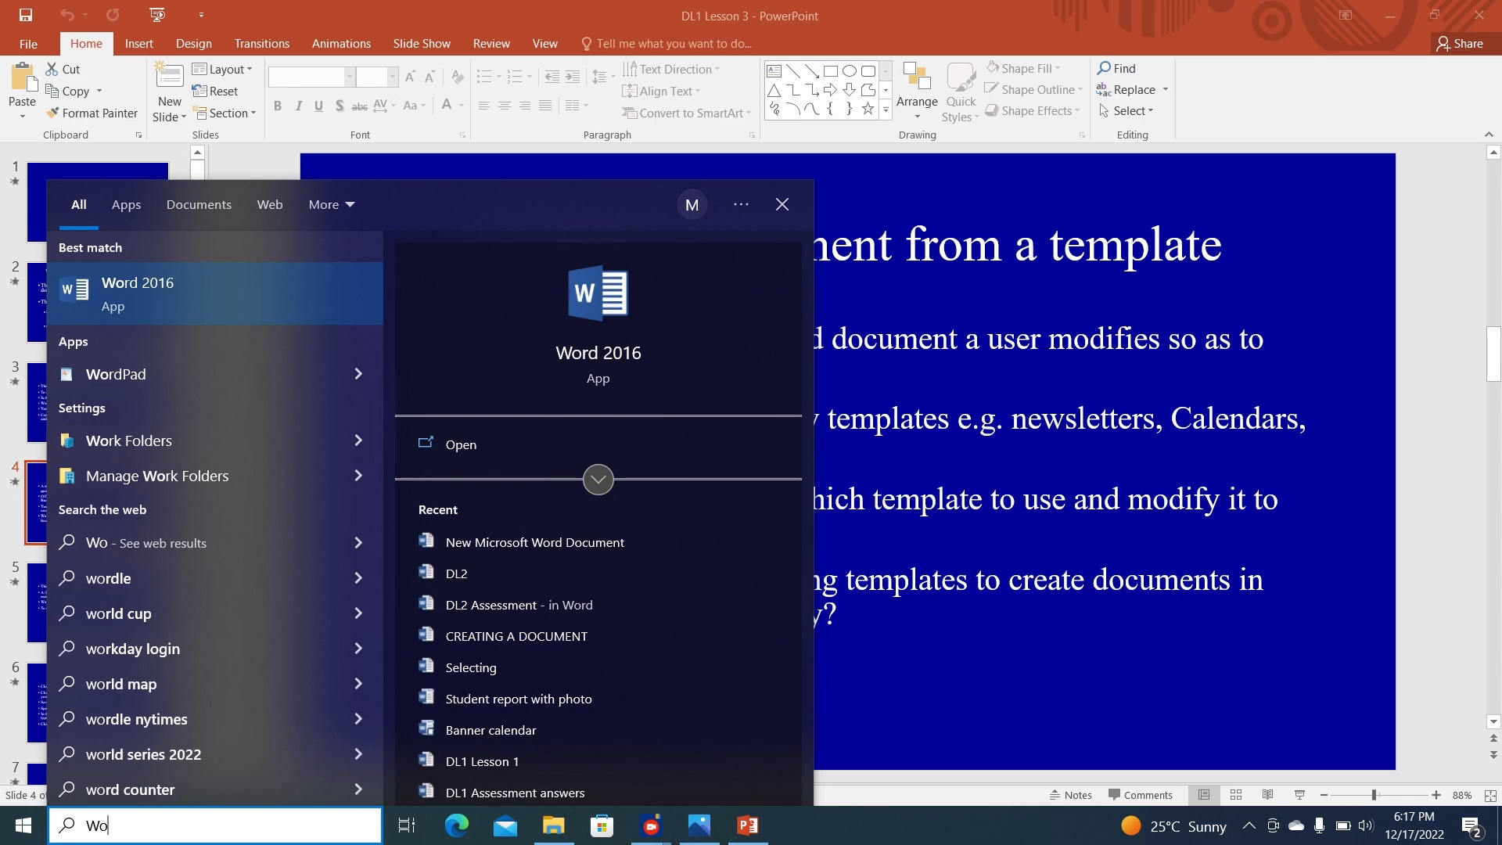
{"action": "key", "text": "Return"}
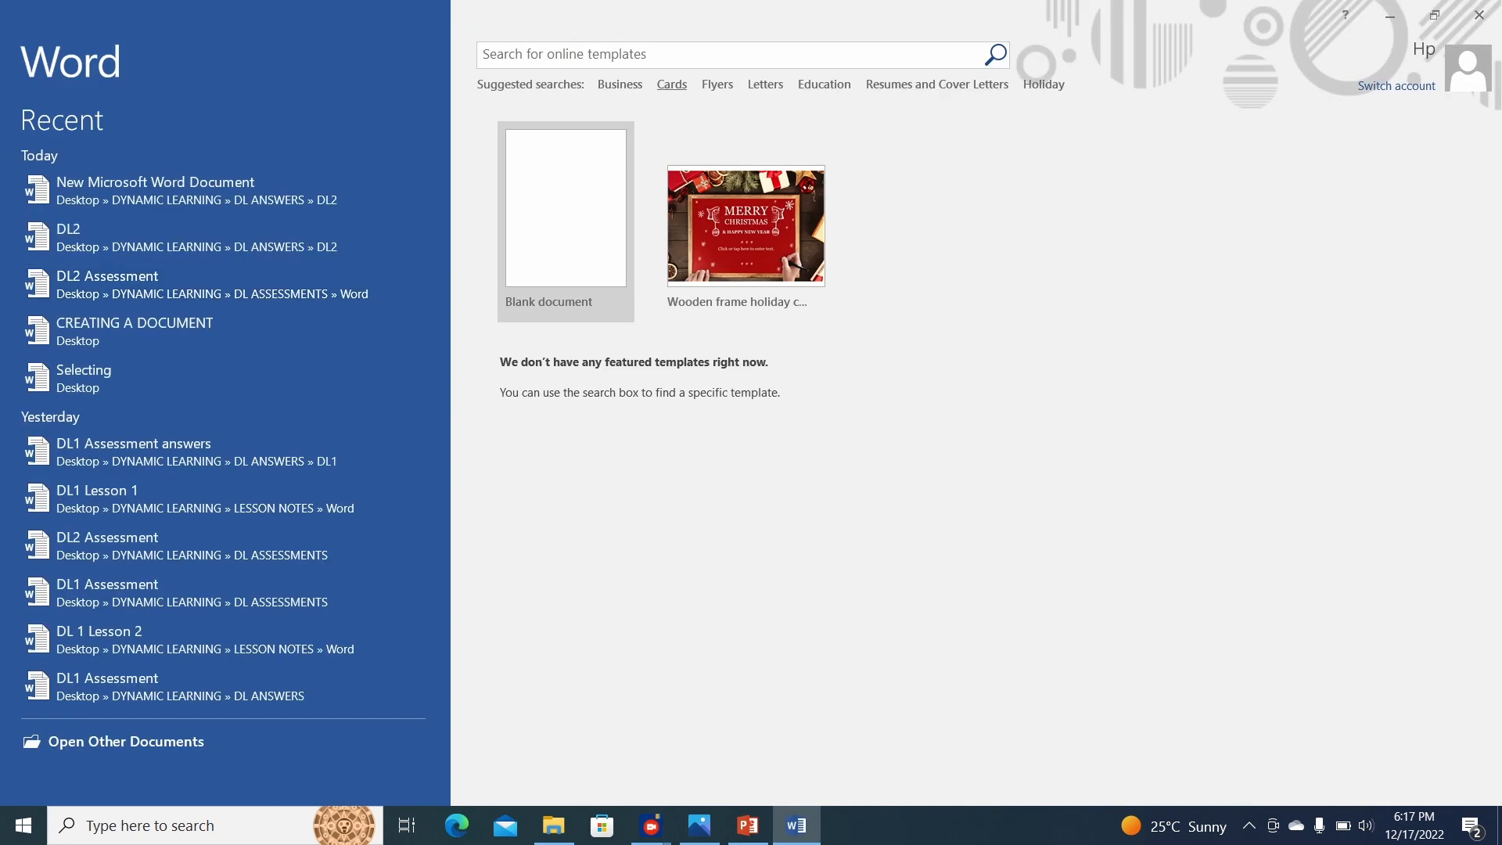
Step: Create a document from the Lotus business card template in the Business category and look over its page
{"action": "left_click", "coordinate": [619, 85]}
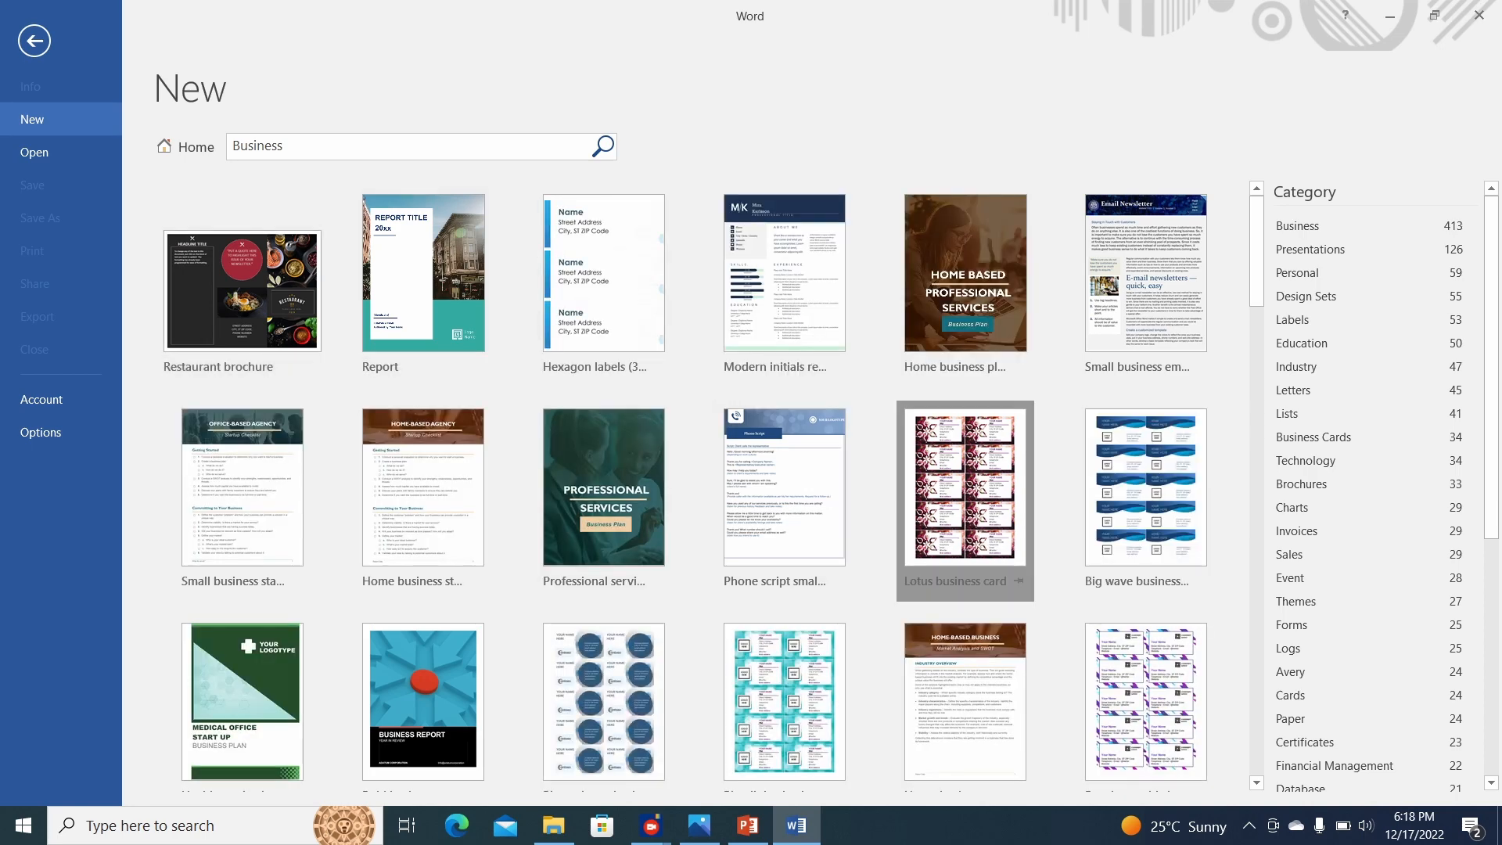
{"action": "left_click", "coordinate": [965, 485]}
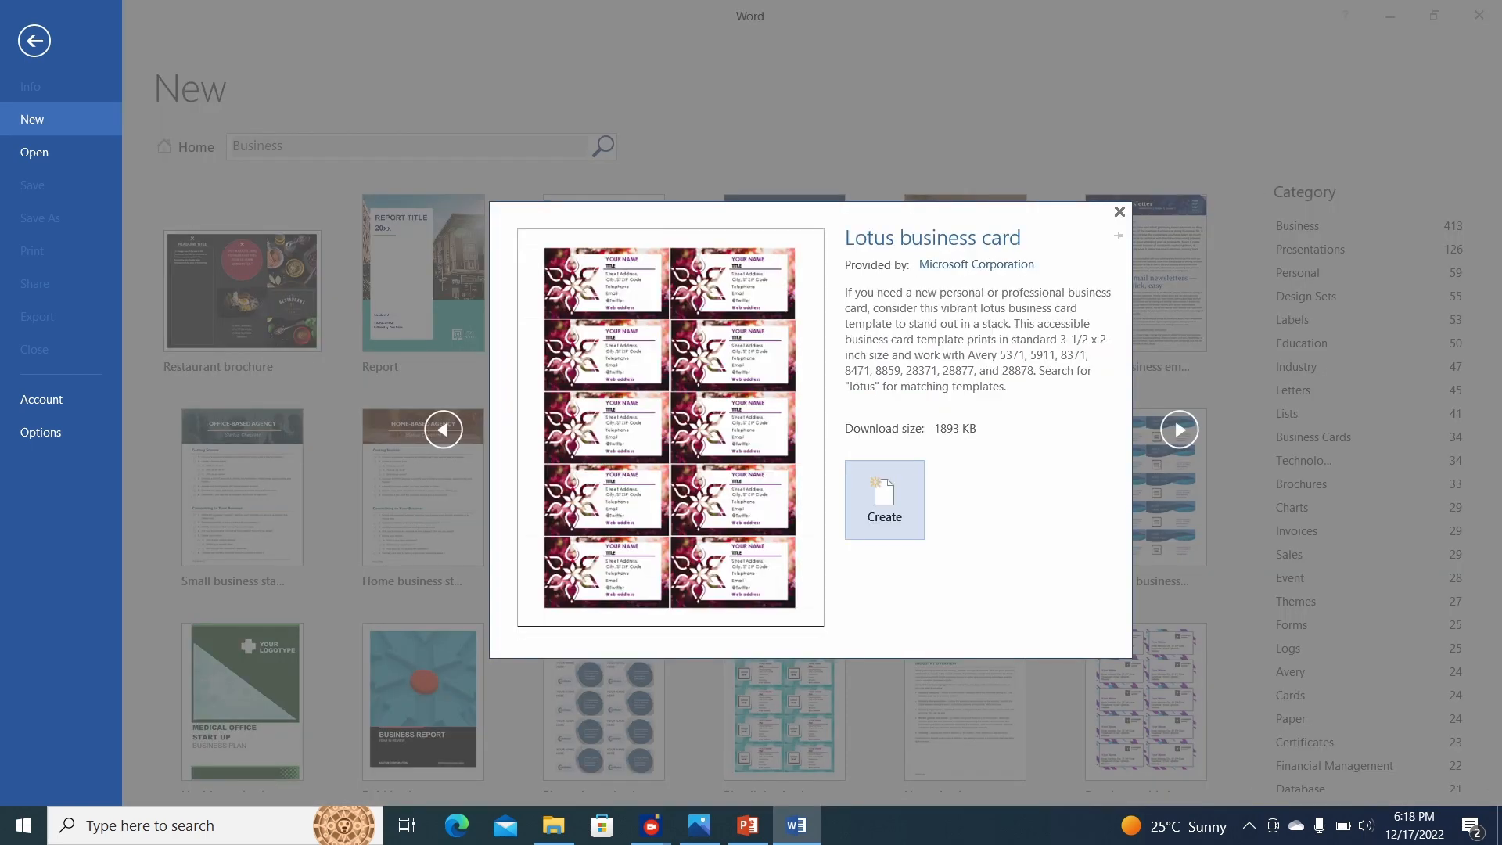
{"action": "left_click", "coordinate": [884, 501]}
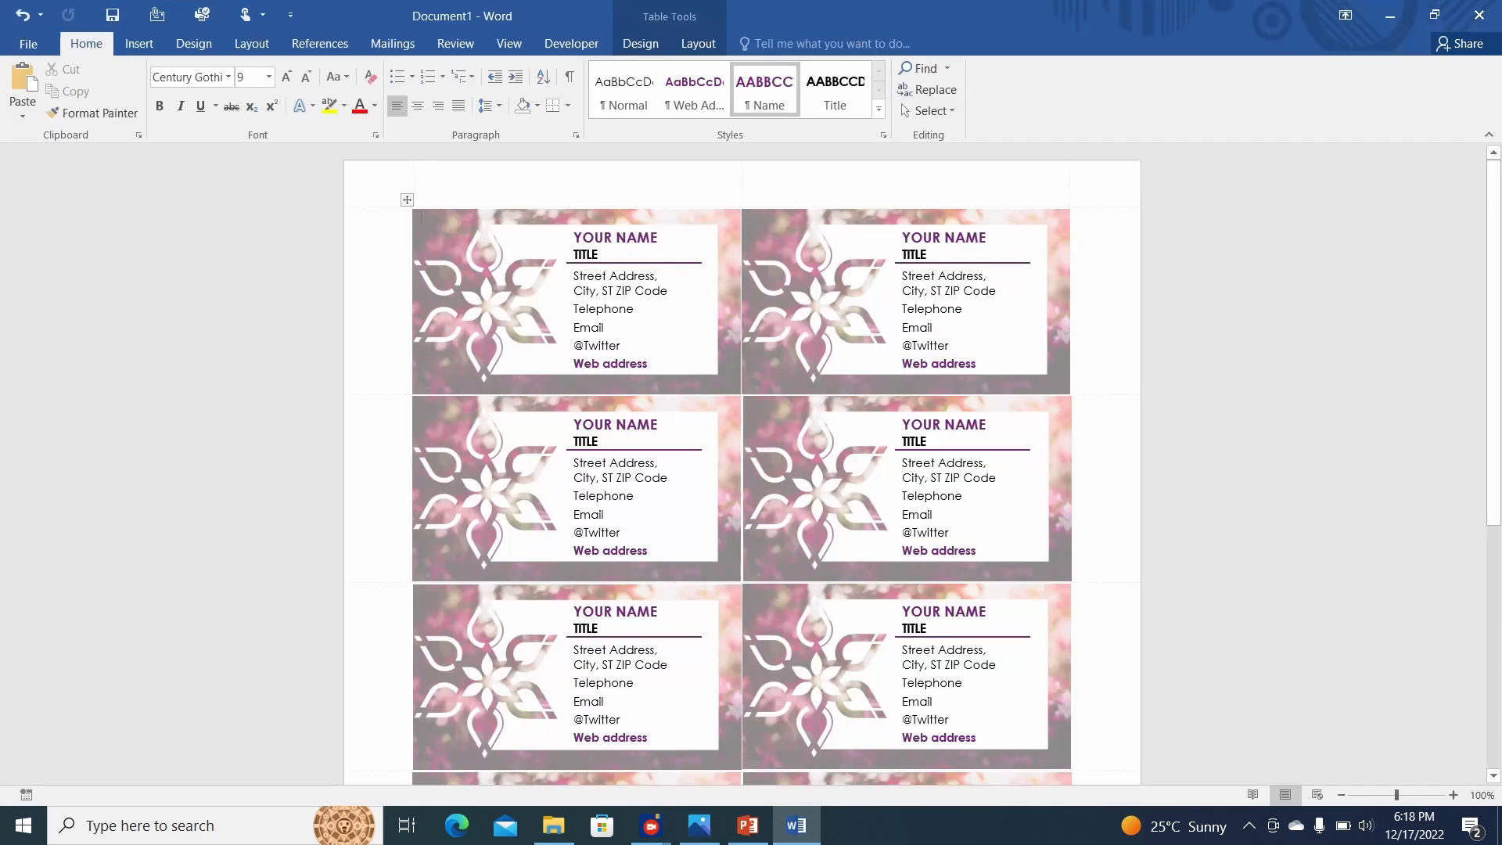
{"action": "scroll", "coordinate": [743, 464], "scroll_direction": "down", "scroll_amount": 5}
{"action": "scroll", "coordinate": [743, 465], "scroll_direction": "up", "scroll_amount": 5}
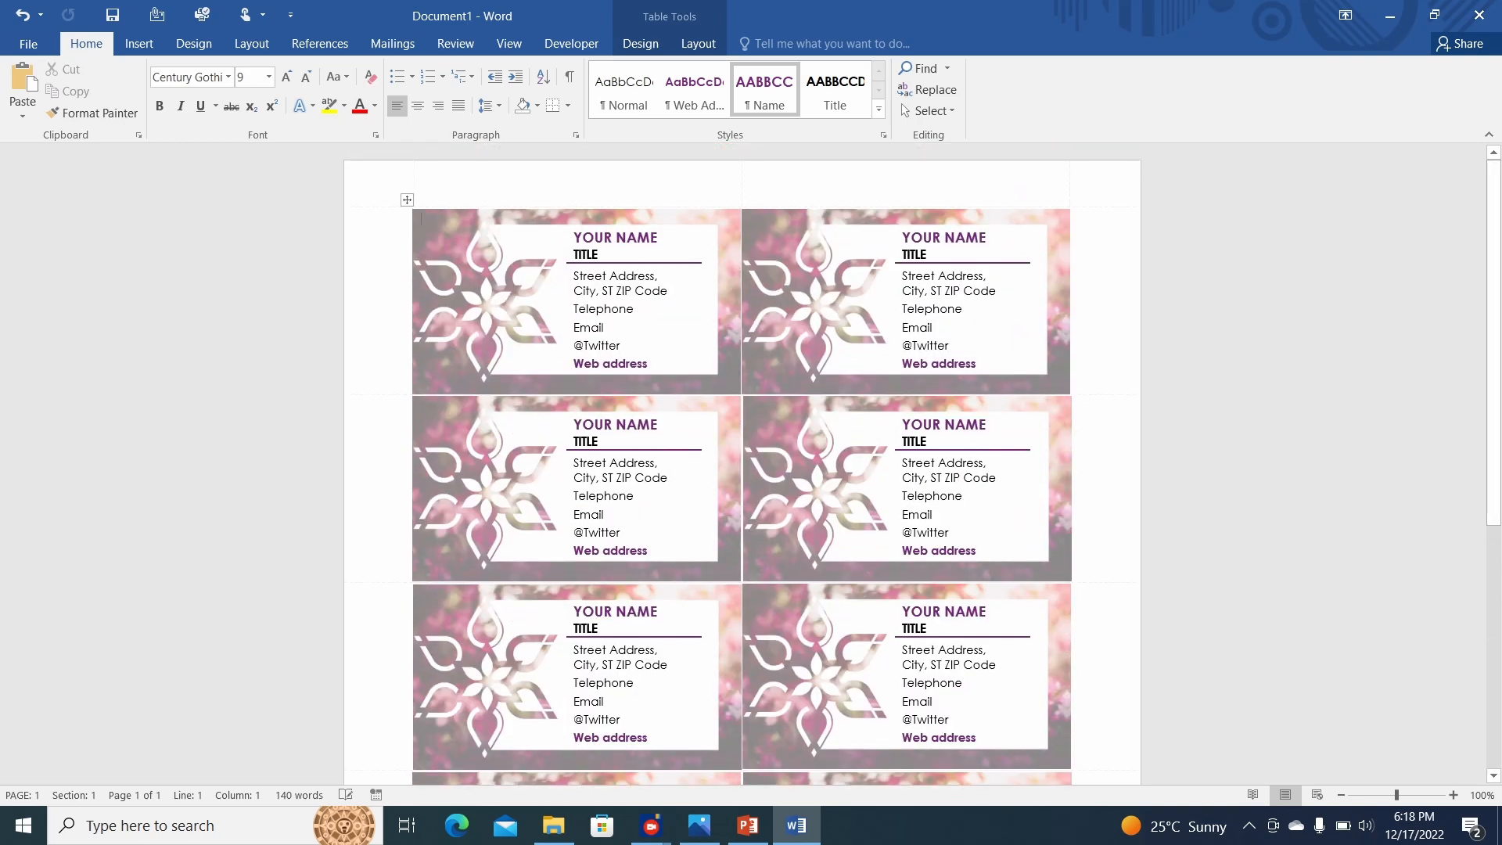
Step: Replace the TITLE placeholder on the first business card with "DYNAMICALLY LEARN" in capitals
{"action": "left_click", "coordinate": [585, 254]}
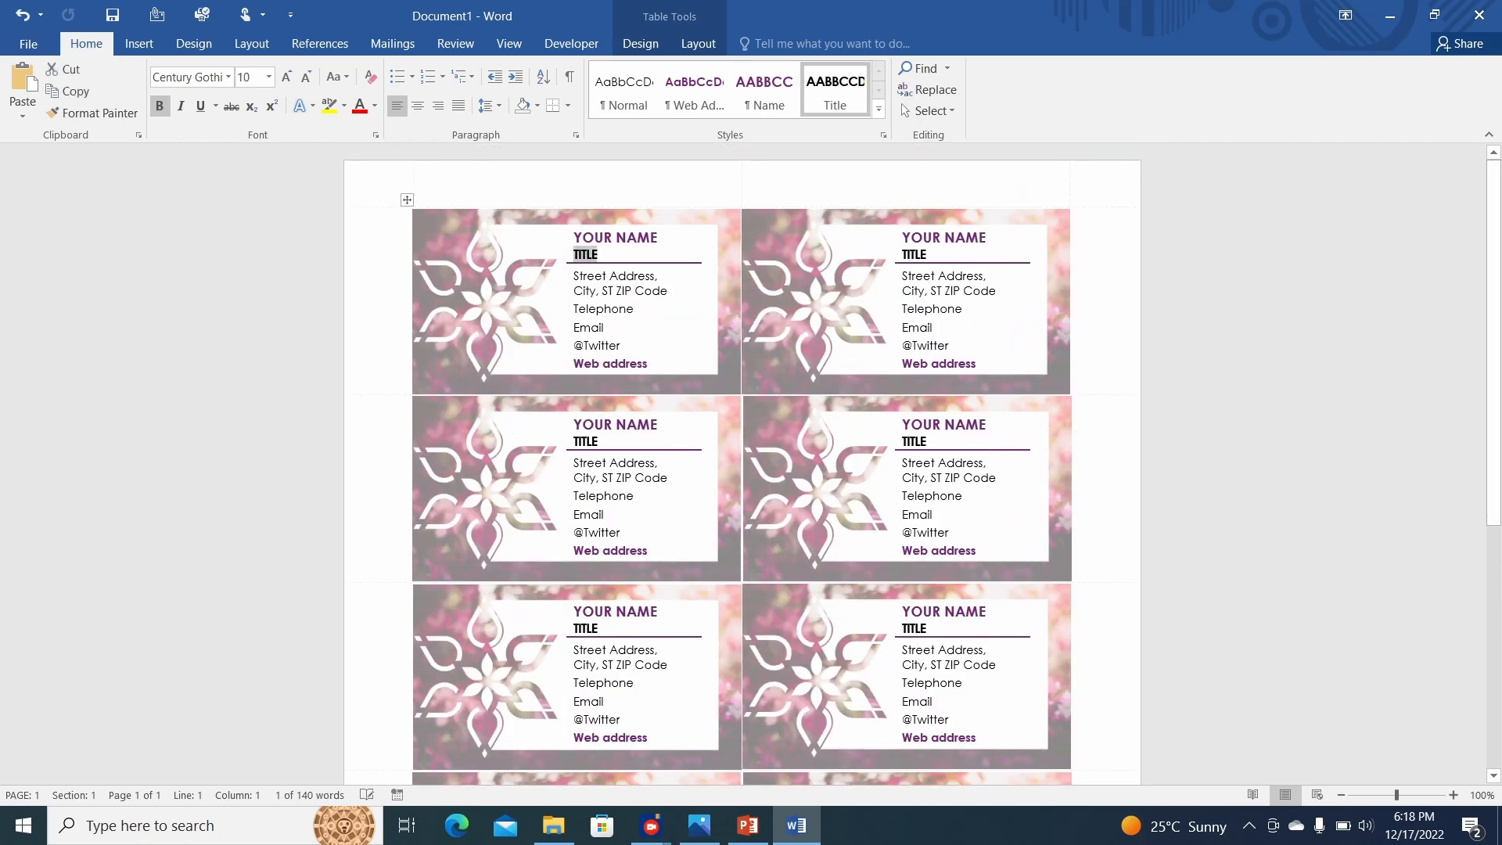
{"action": "key", "text": "Caps_Lock"}
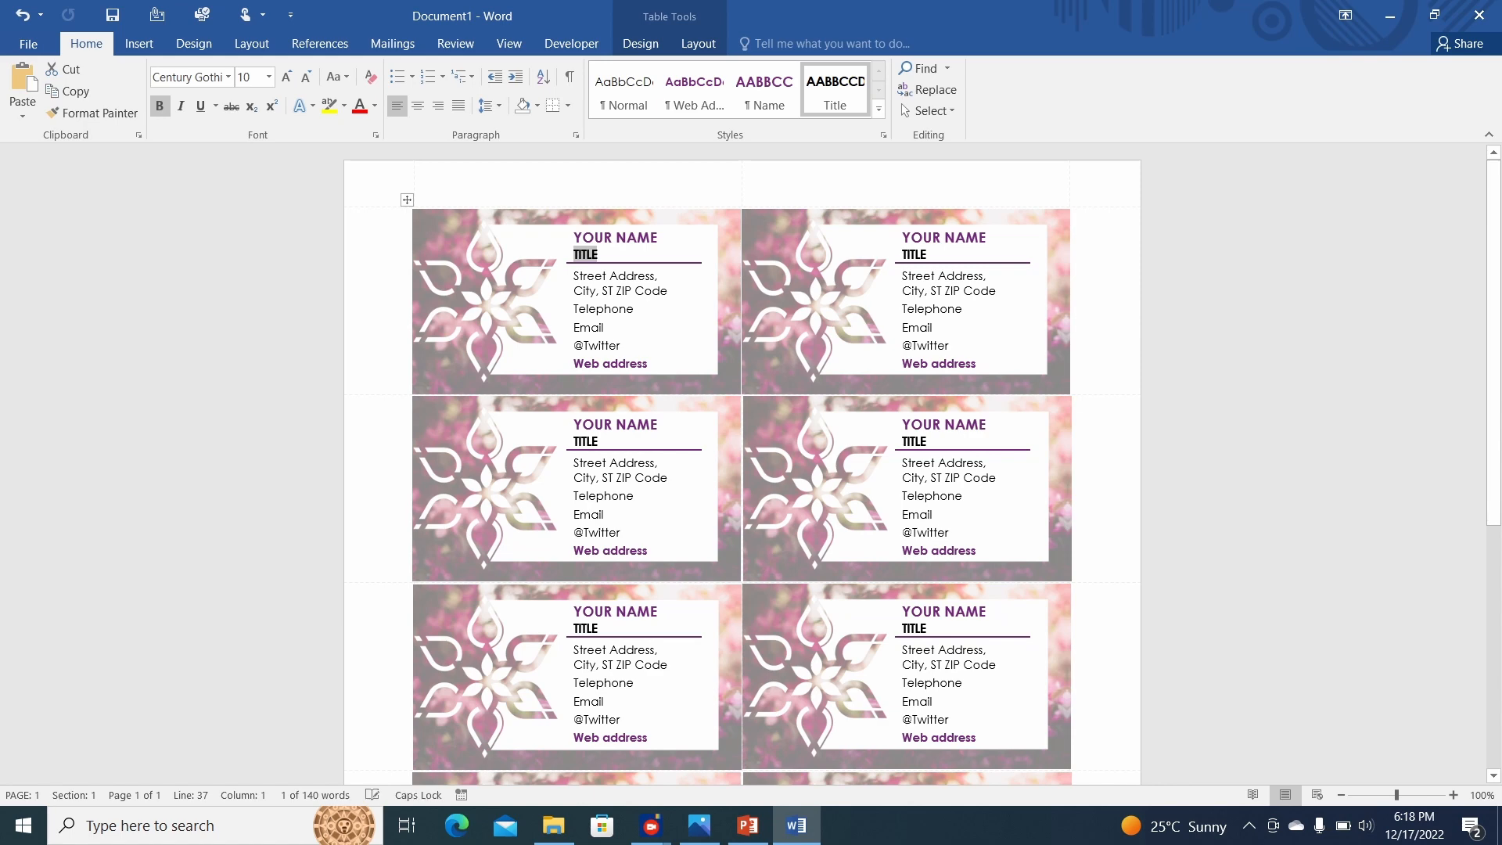
{"action": "type", "text": "DY"}
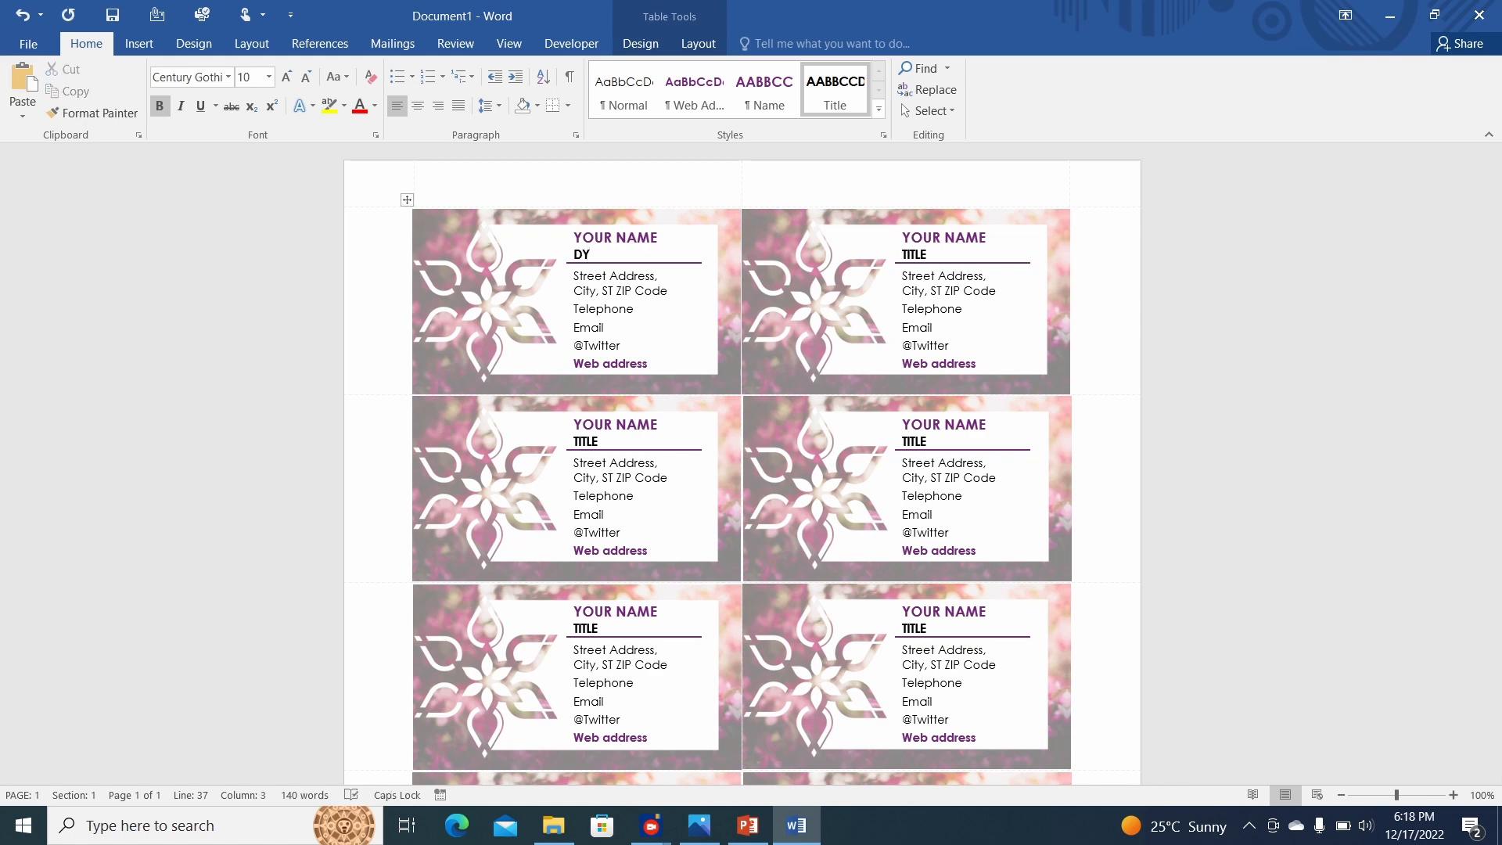
{"action": "type", "text": "NAM"}
{"action": "key", "text": "BackSpace"}
{"action": "key", "text": "BackSpace"}
{"action": "type", "text": "MICALLY LEARN"}
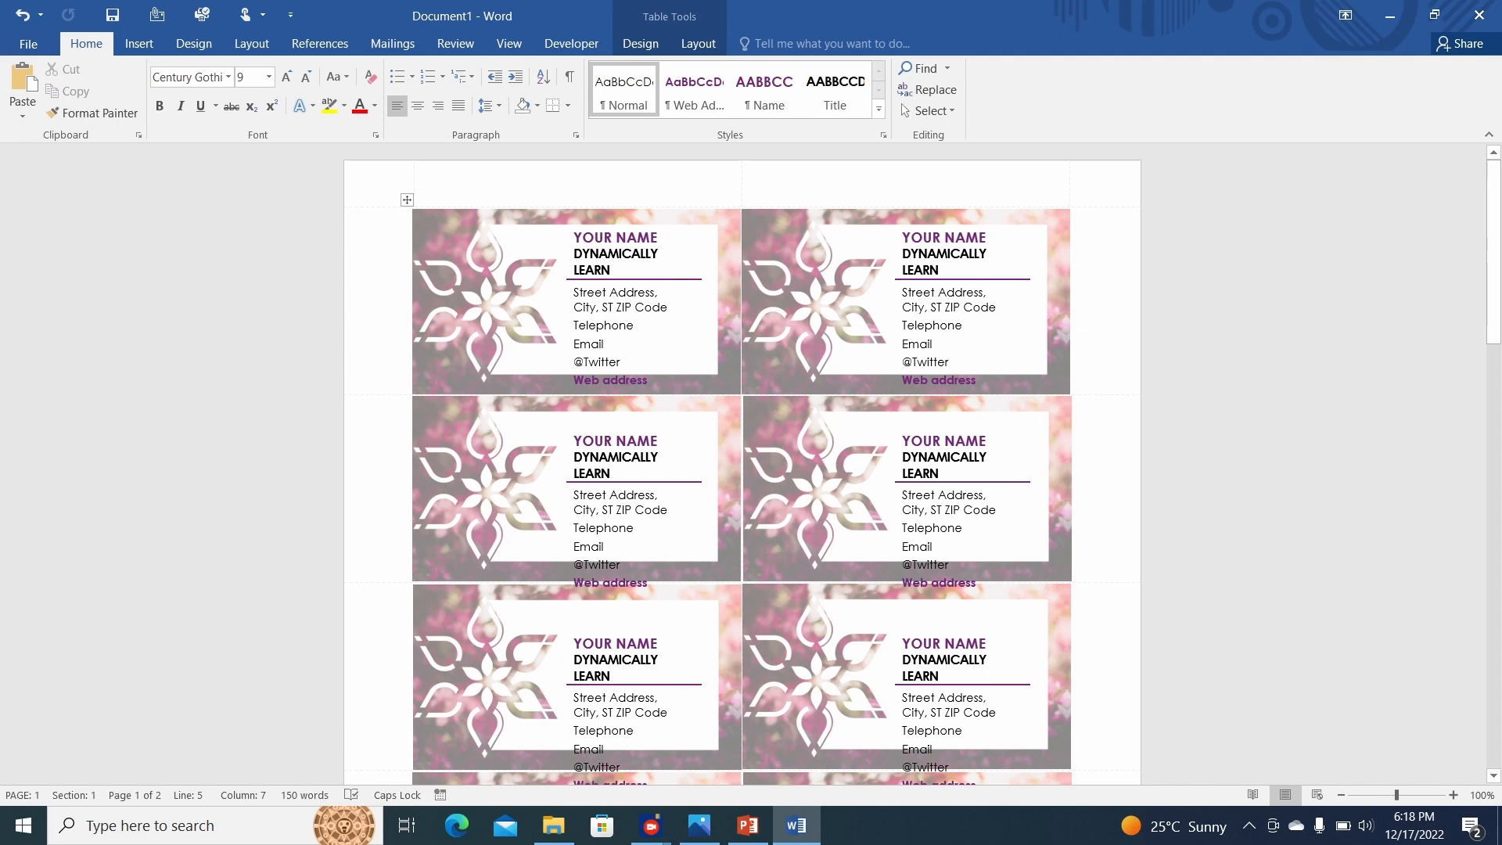
Step: Switch back to the DL1 Lesson 3 presentation in PowerPoint
{"action": "mouse_move", "coordinate": [1493, 252]}
{"action": "left_mouse_down"}
{"action": "mouse_move", "coordinate": [1493, 678]}
{"action": "mouse_move", "coordinate": [1493, 252]}
{"action": "left_mouse_up"}
{"action": "left_click", "coordinate": [747, 825]}
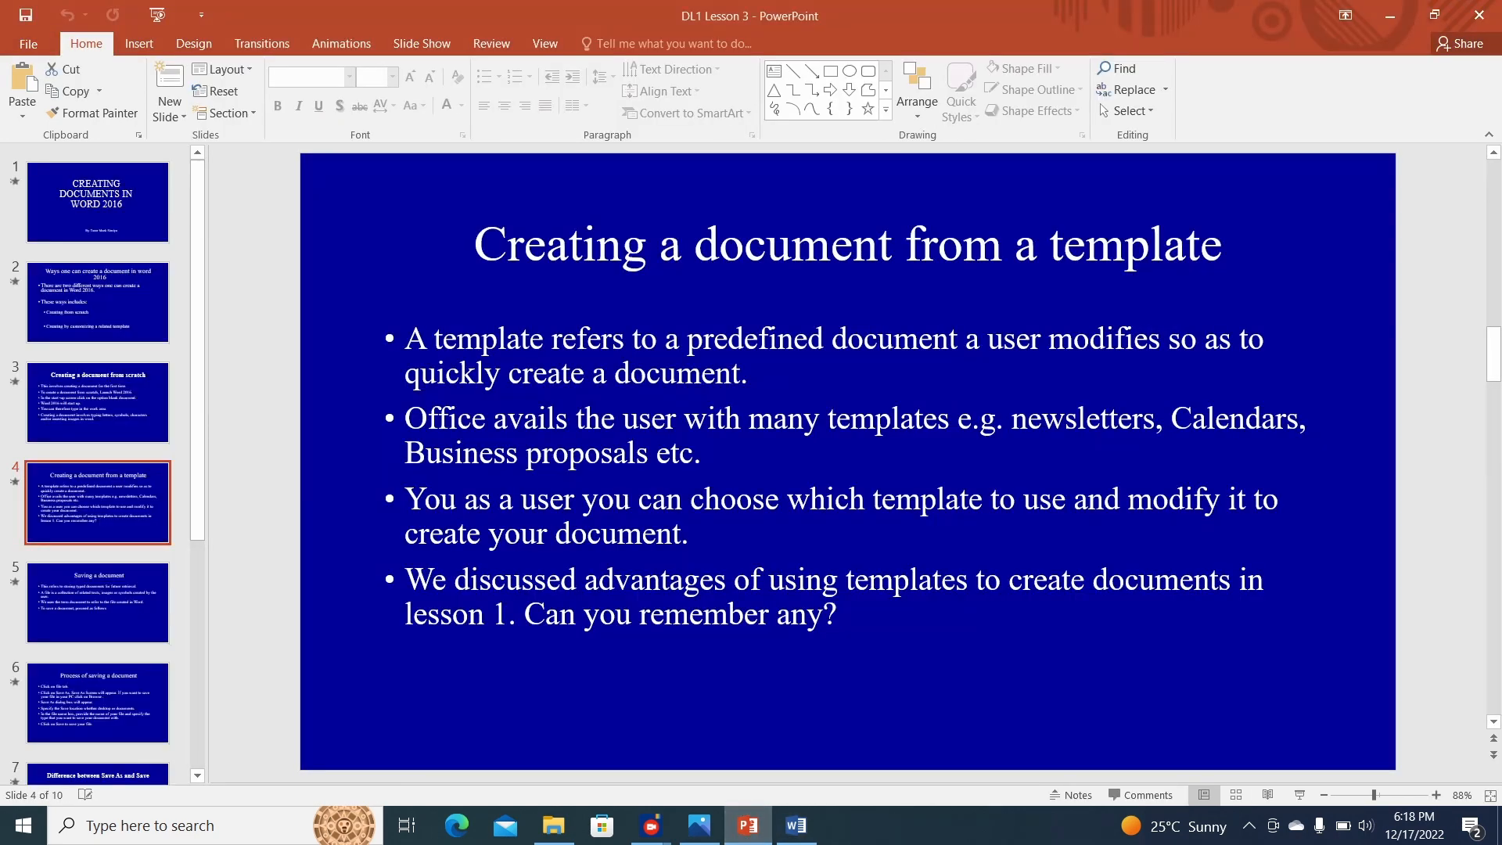